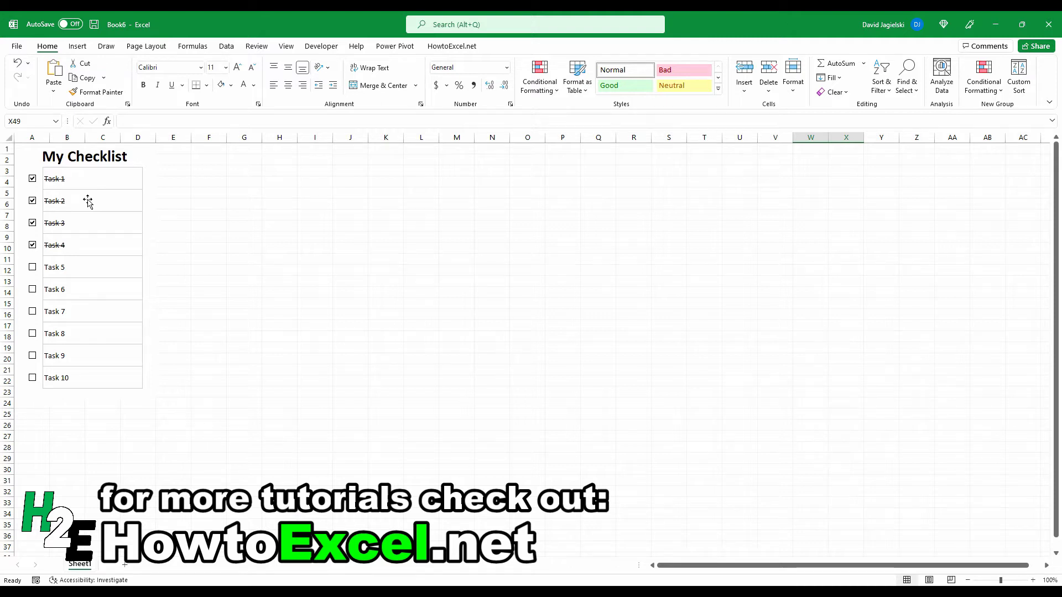
Select the picture of the finished checklist demo on the worksheet
left_click(88, 202)
Delete the old checklist picture and fill Task 1 through Task 10 down A3:A12
key("Delete")
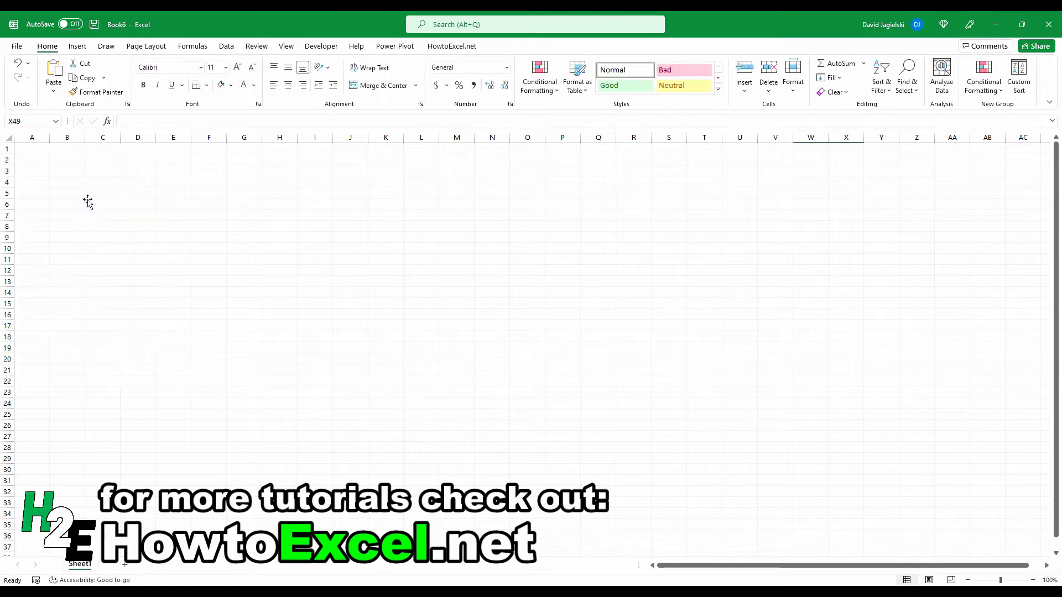
left_click(37, 170)
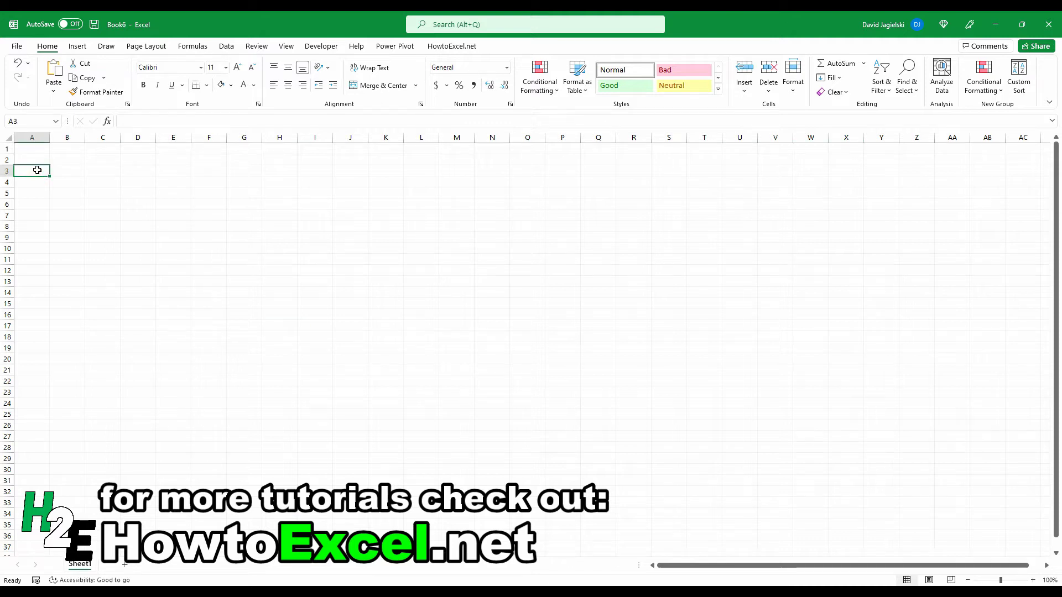
type("Task 1")
key("Return")
type("Task 2")
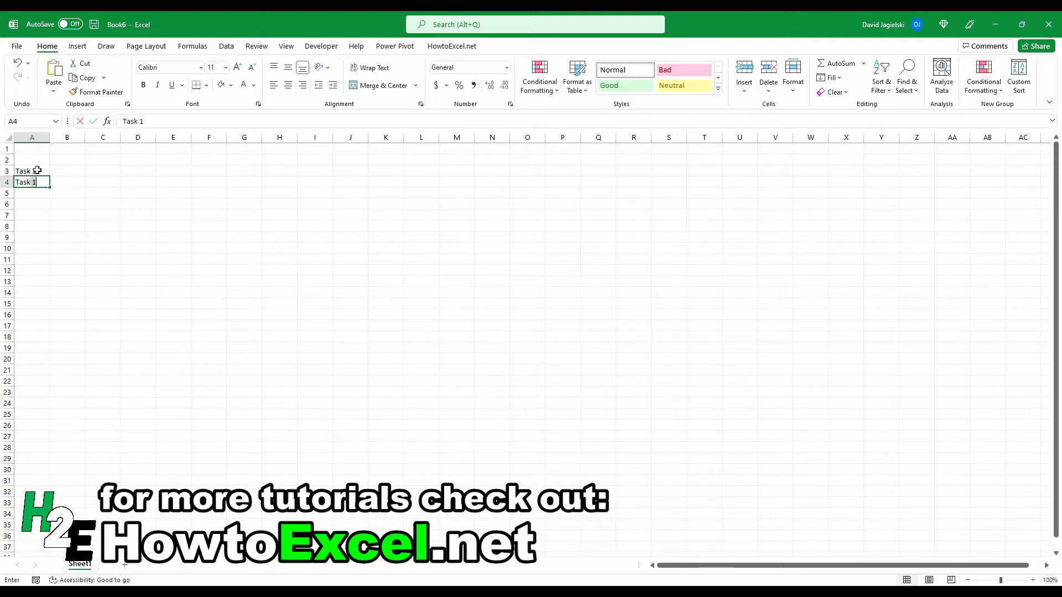
key("Return")
left_click_drag(37, 170, 49, 272)
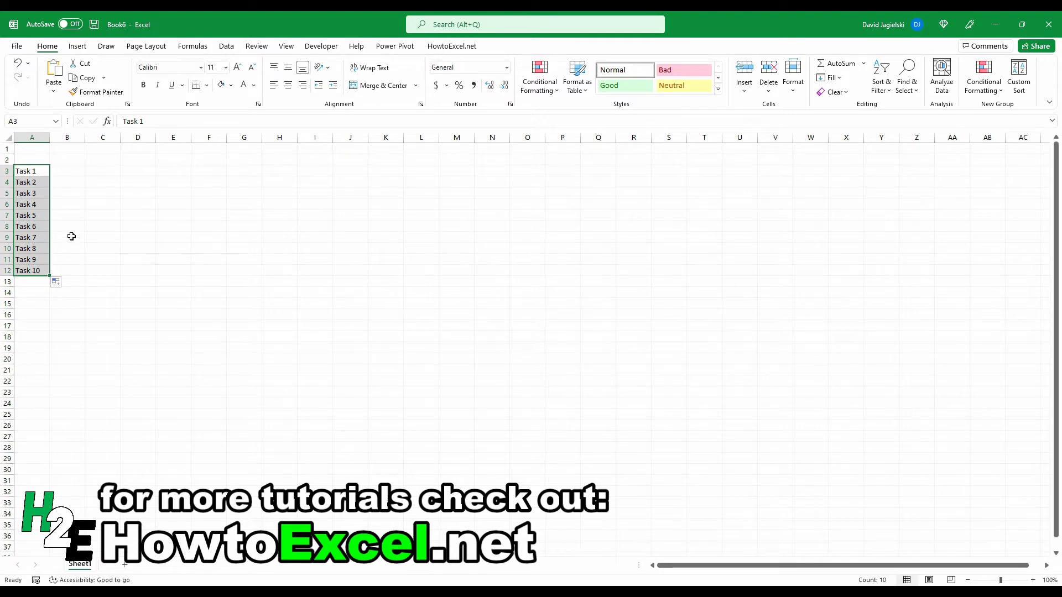
left_click(7, 138)
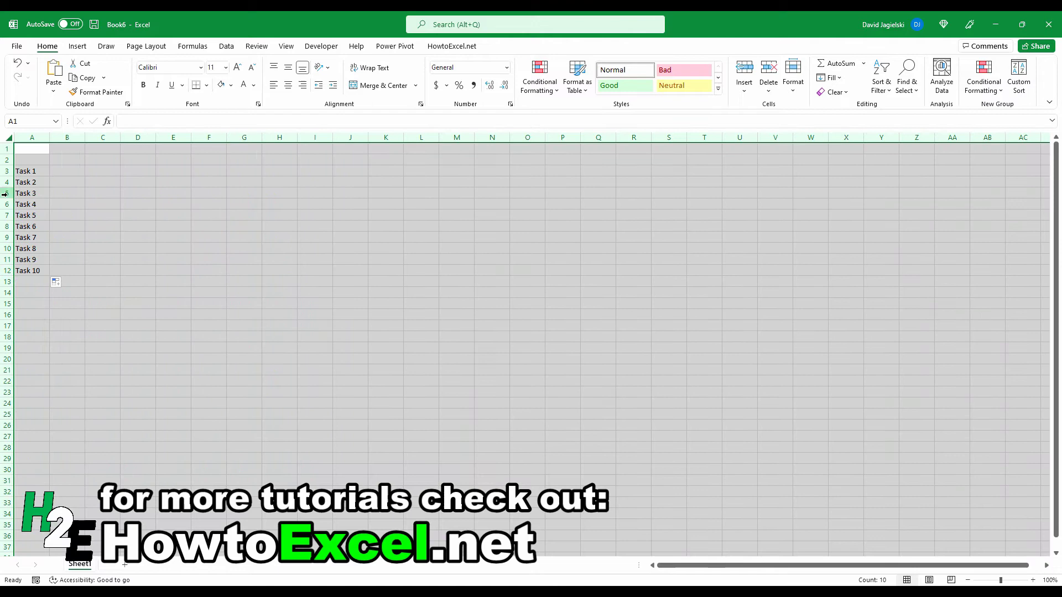
Set every row's height to 30 and middle-align the cells vertically
right_click(7, 195)
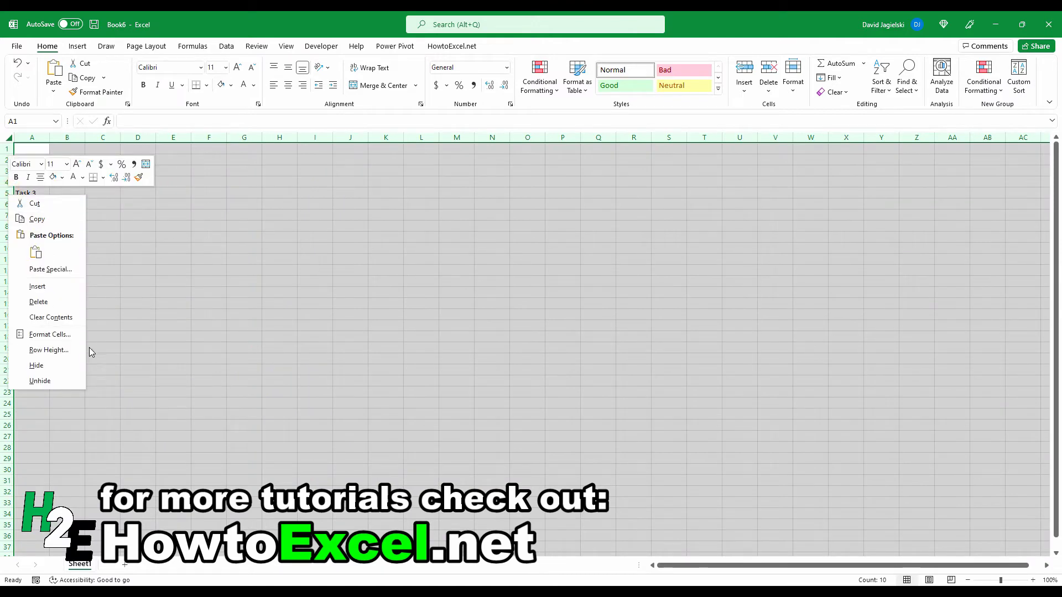
left_click(71, 349)
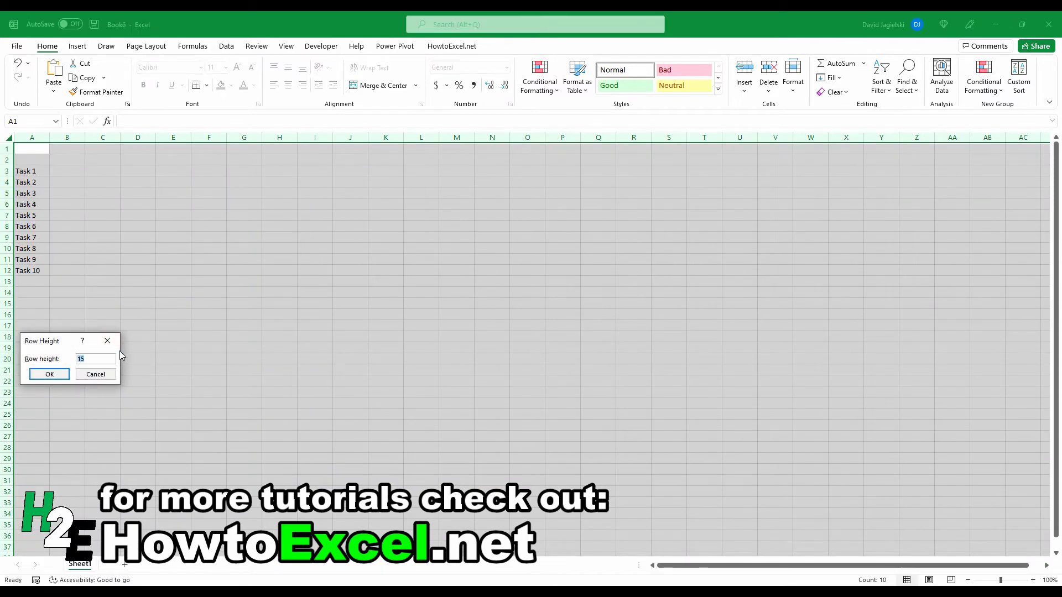
type("30")
key("Return")
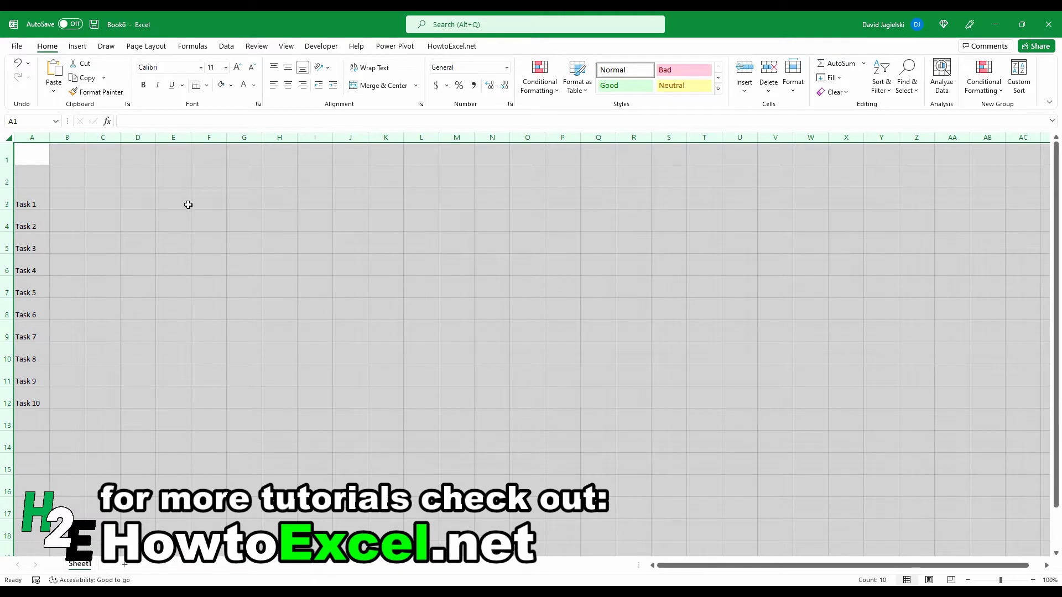
left_click(288, 73)
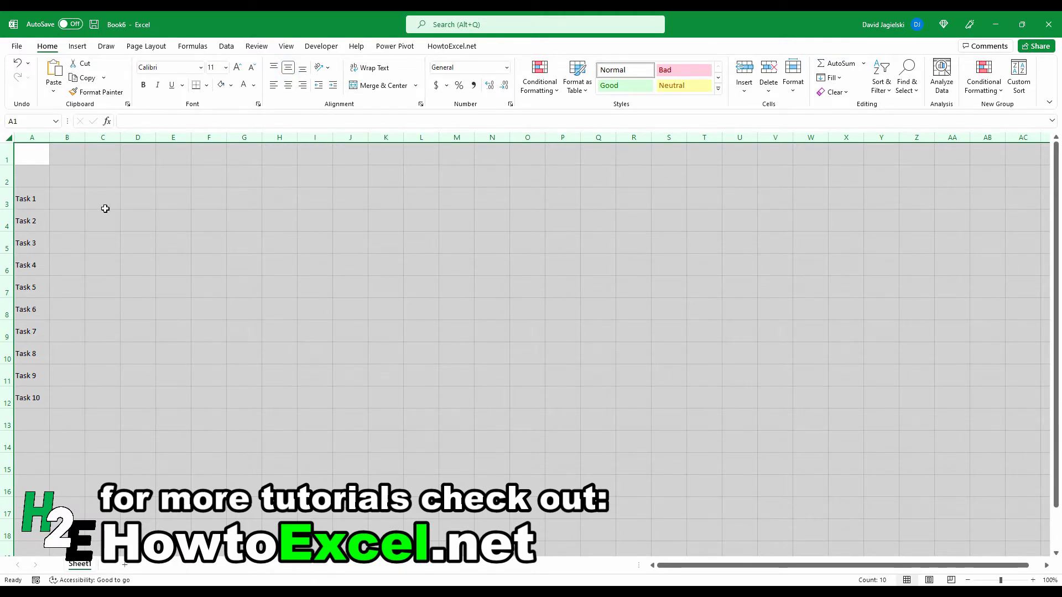
Widen column A to about 16.71 and select the task cells A3:A12
left_click(34, 192)
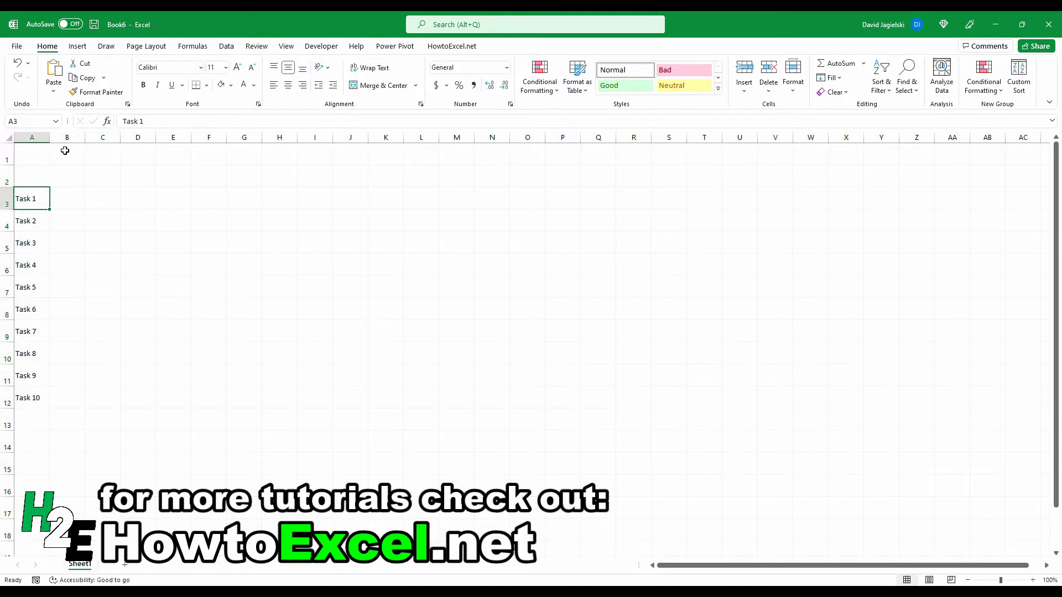
left_click_drag(50, 136, 88, 144)
left_click_drag(78, 199, 71, 399)
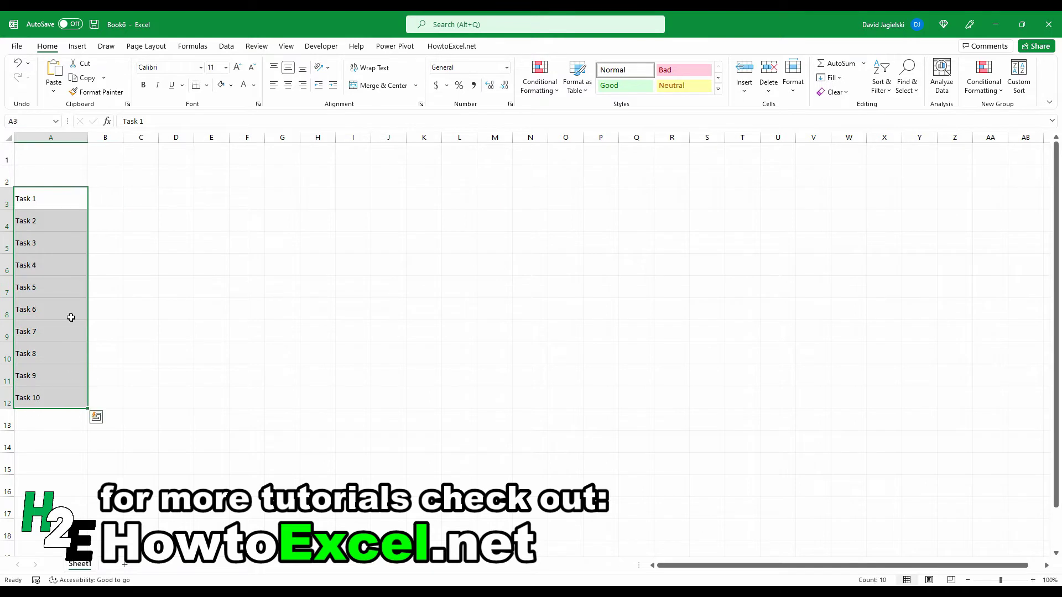
Give A3:A12 light grey outline and inside borders
left_click(206, 85)
left_click(266, 417)
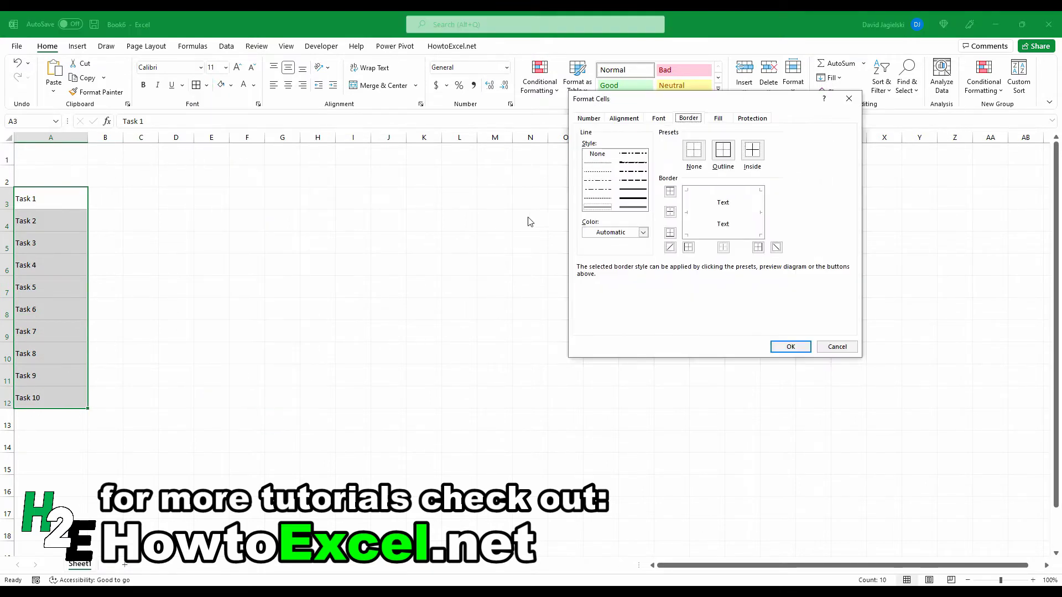
left_click(639, 233)
left_click(588, 306)
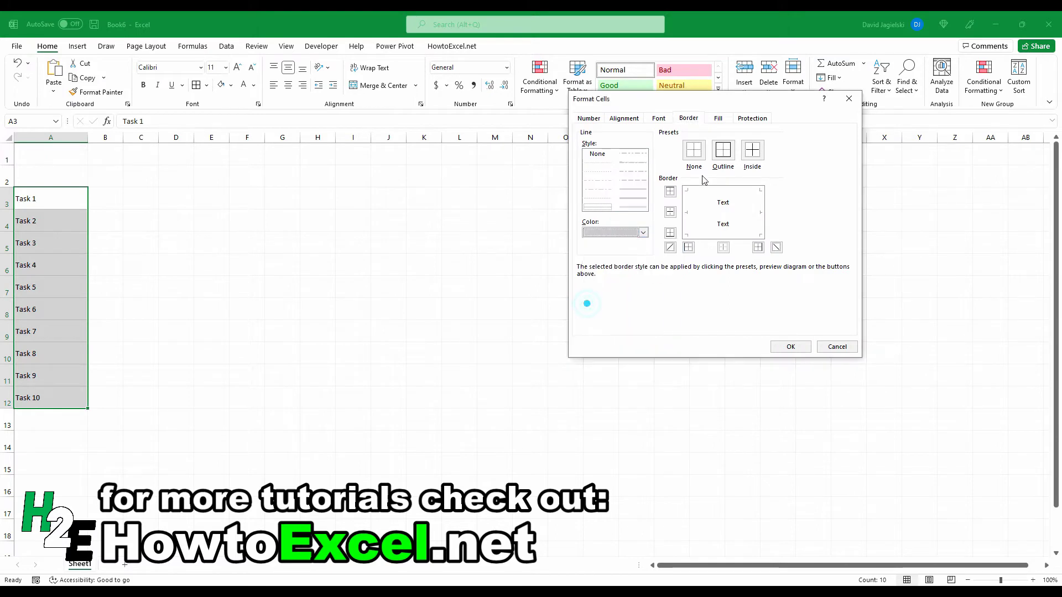
left_click(723, 150)
left_click(752, 150)
left_click(791, 347)
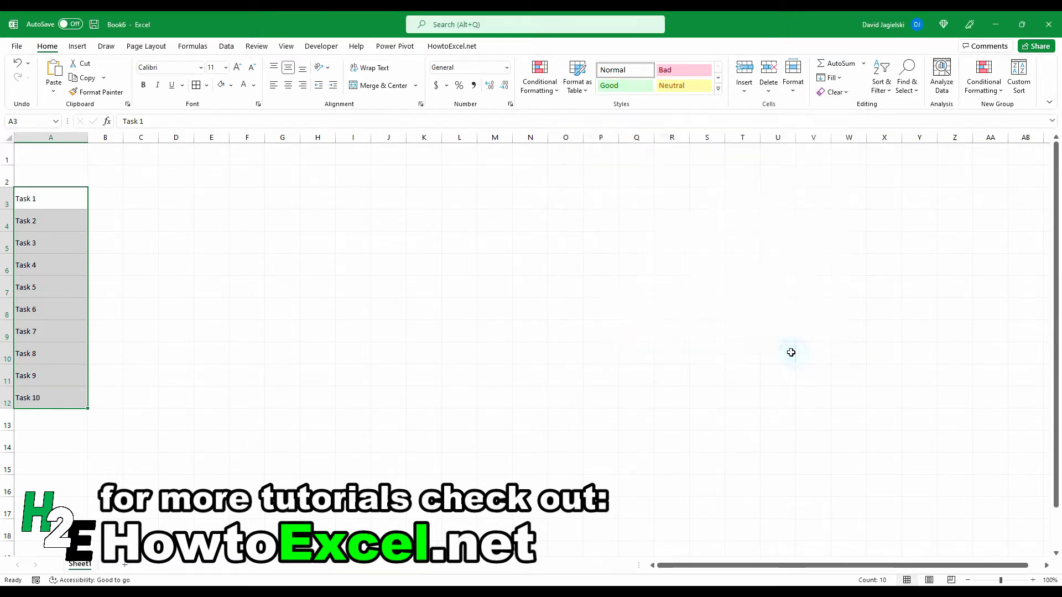
left_click(360, 326)
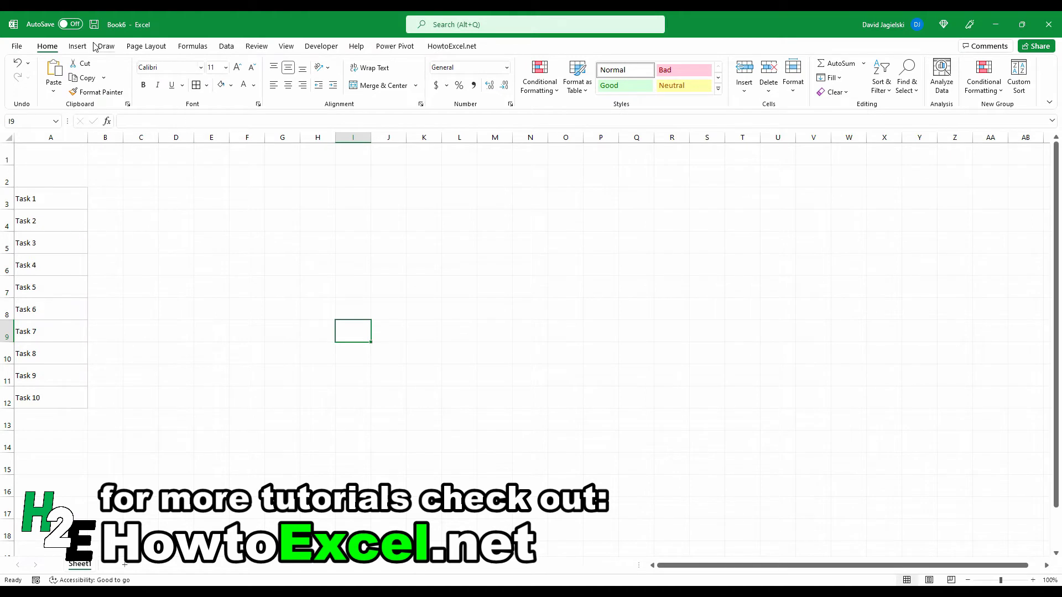
Turn off the worksheet gridlines from the View tab
left_click(288, 48)
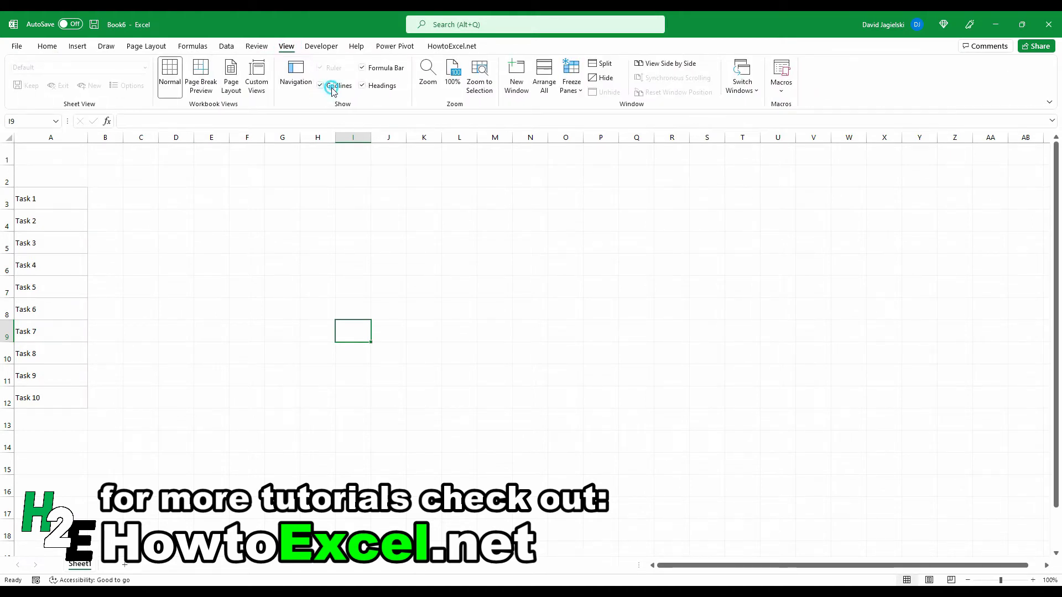
left_click(320, 85)
left_click(169, 240)
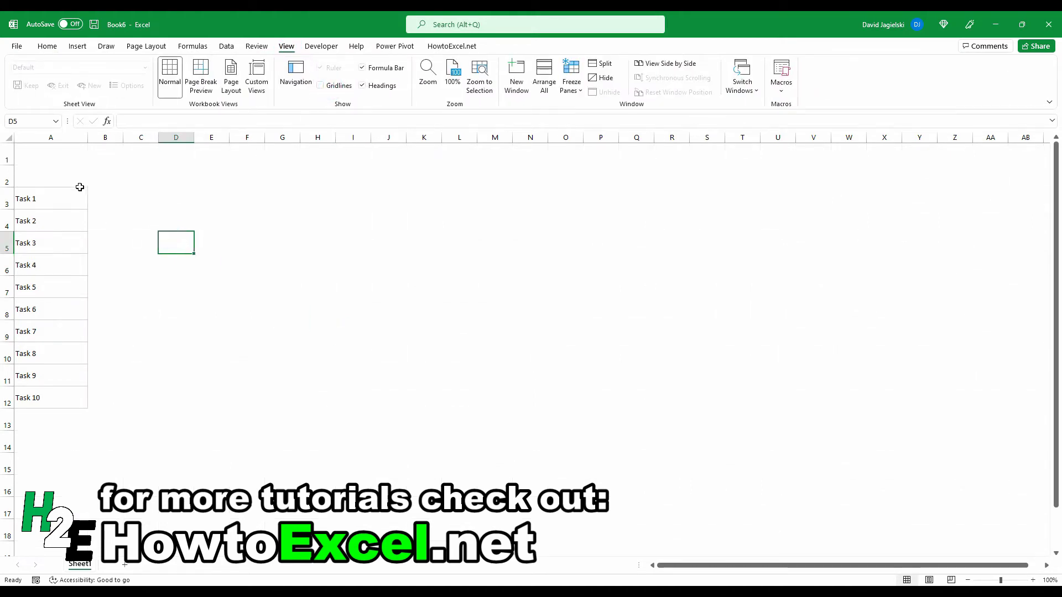
Insert a new empty column A, shifting the task list to B3:B12
right_click(50, 138)
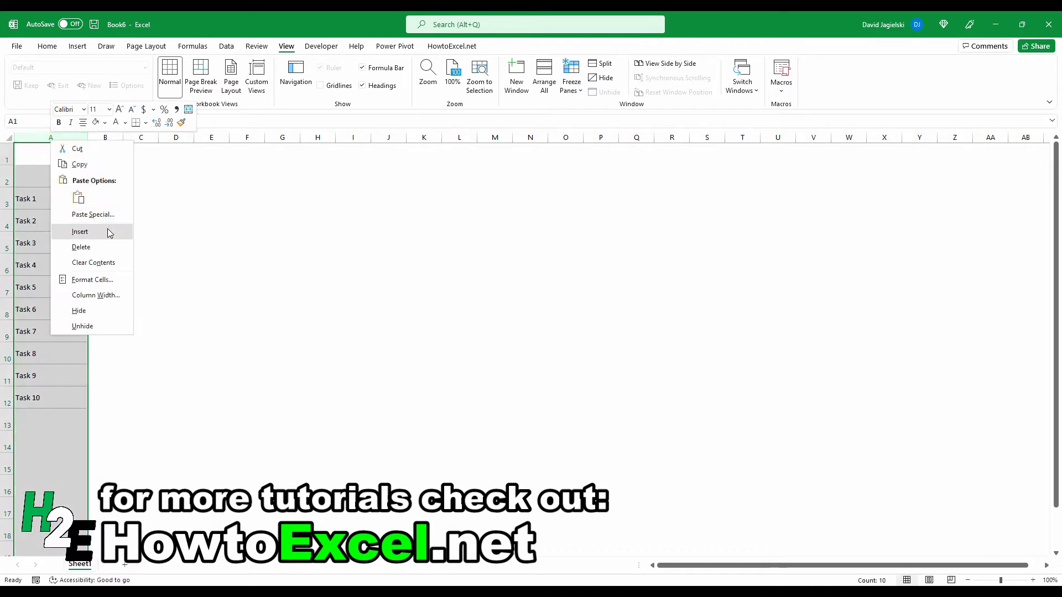
left_click(95, 222)
left_click(134, 198)
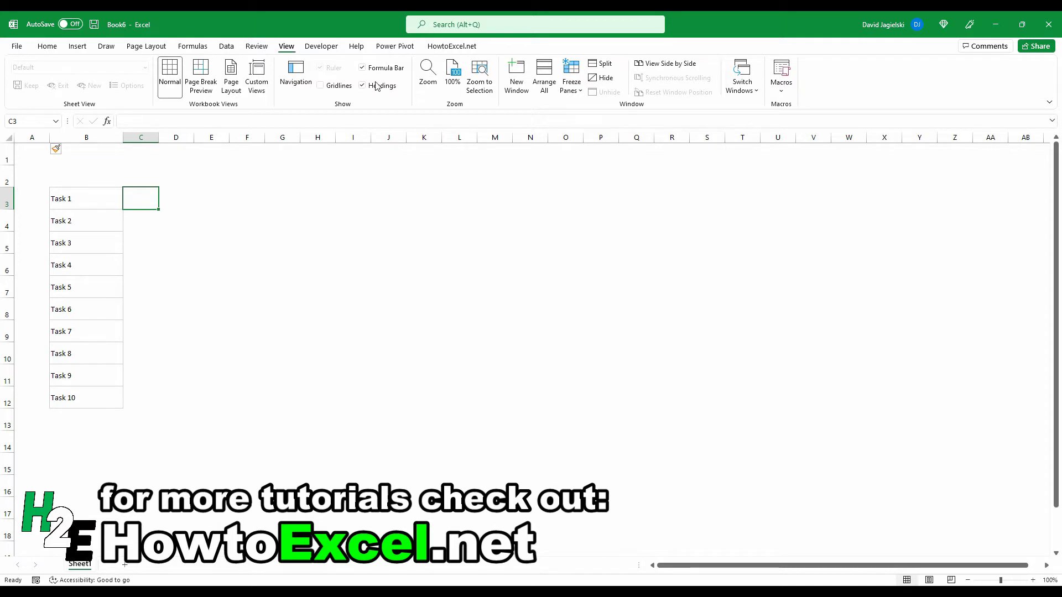
Draw a Form Control check box in cell A3 beside Task 1
left_click(327, 49)
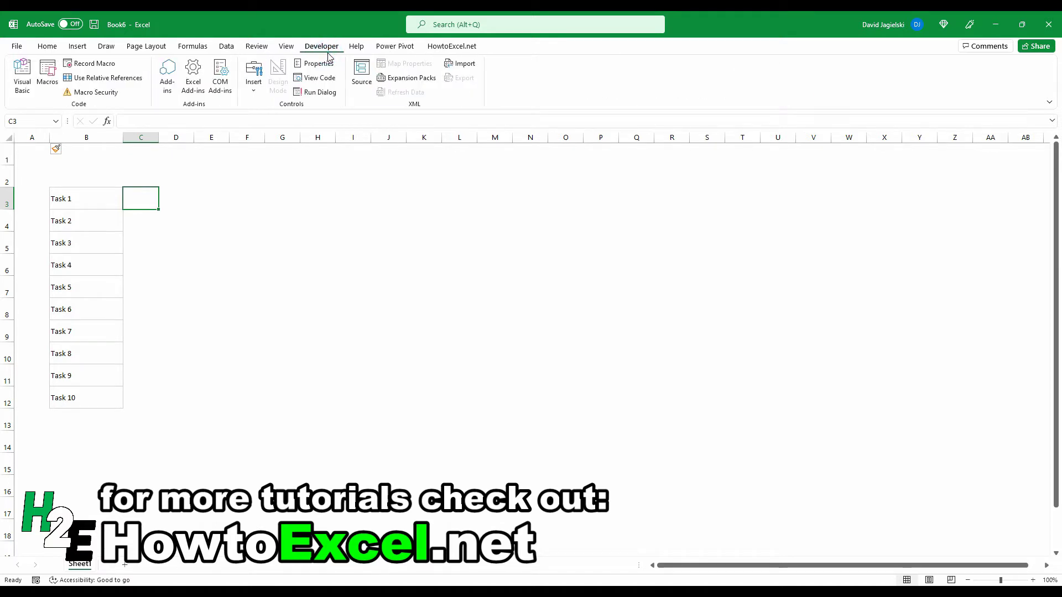
left_click(255, 84)
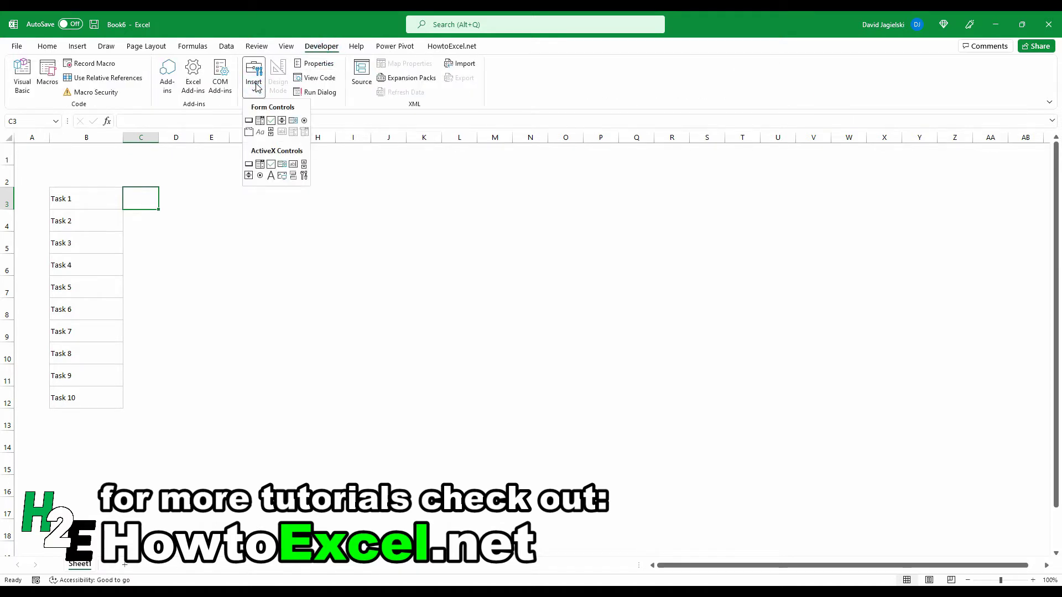
left_click(273, 124)
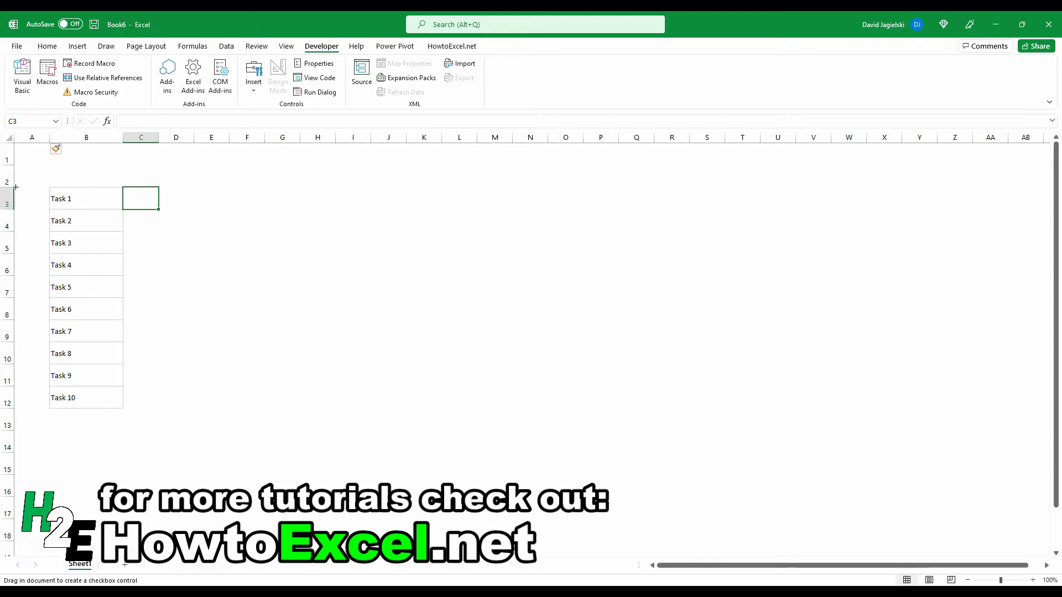
left_click_drag(16, 187, 46, 207)
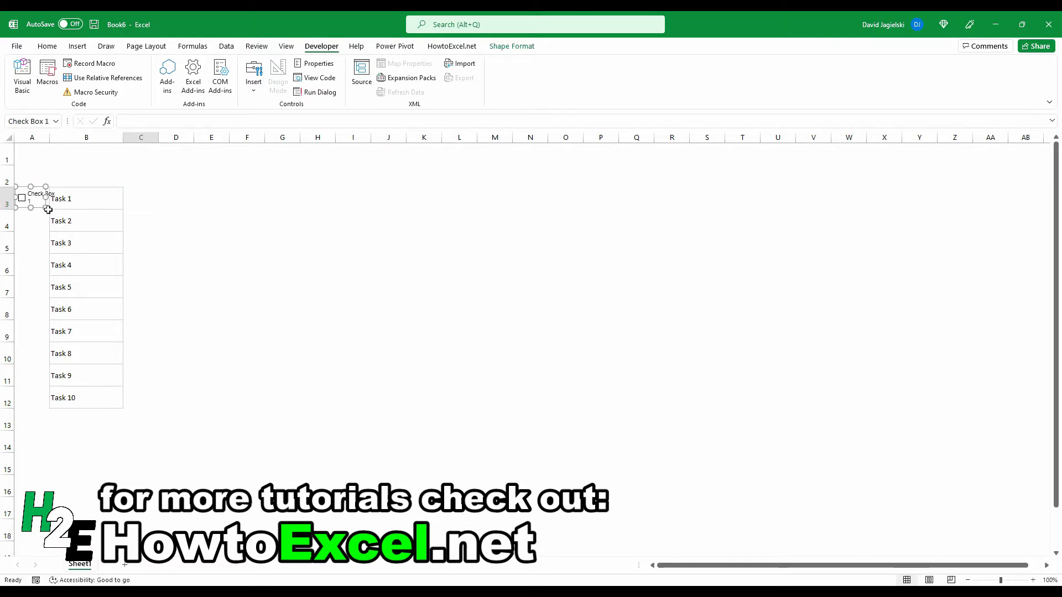
Erase the check box's 'Check Box 1' label and narrow column A to about 4.14
left_click(42, 203)
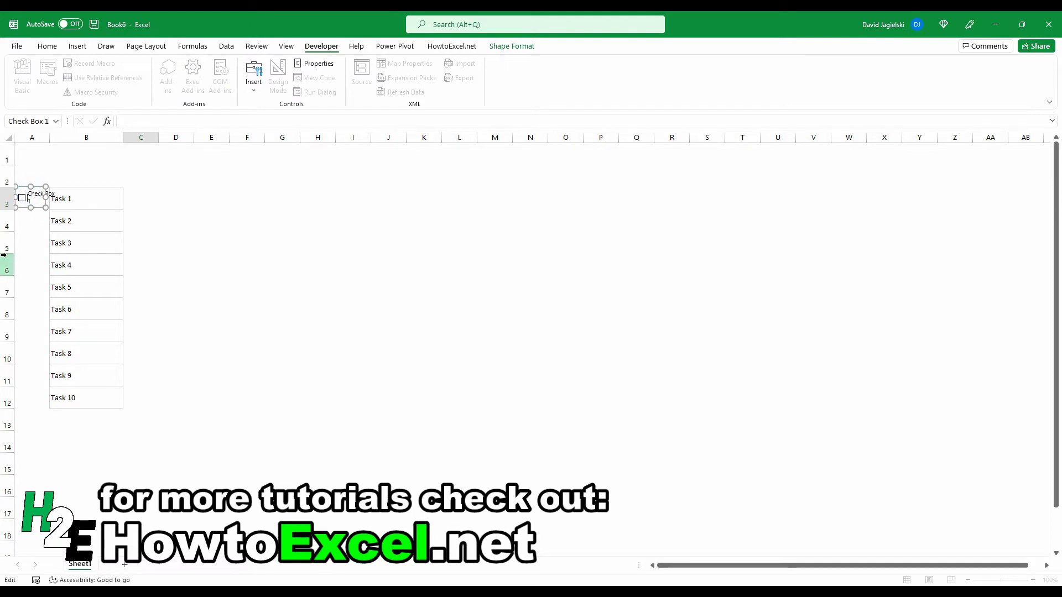
key("BackSpace")
key("BackSpace")
key("BackSpace")
key("BackSpace")
key("BackSpace")
key("BackSpace")
key("BackSpace")
key("BackSpace")
key("BackSpace")
key("BackSpace")
key("BackSpace")
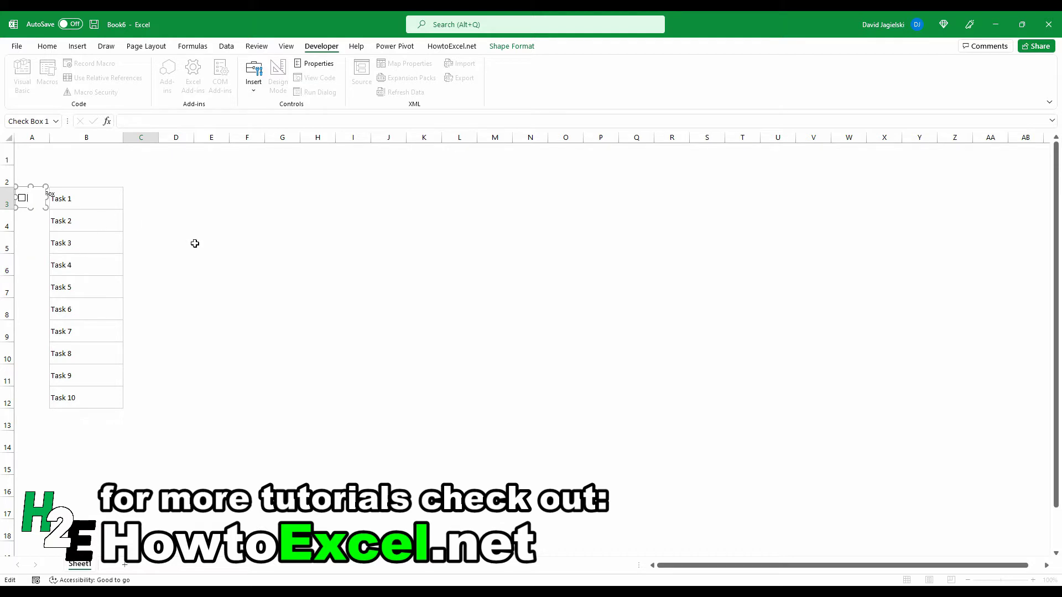
left_click(211, 245)
left_click_drag(49, 135, 31, 134)
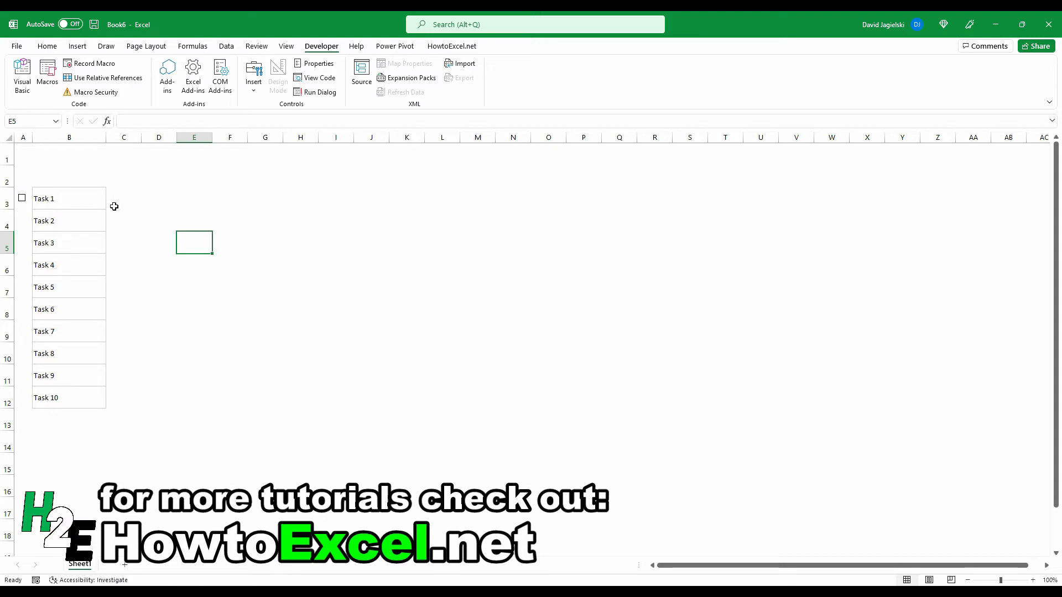
Copy the Task 1 check box cell A3 and paste it into A4:A12 beside Tasks 2–10
left_click(21, 182)
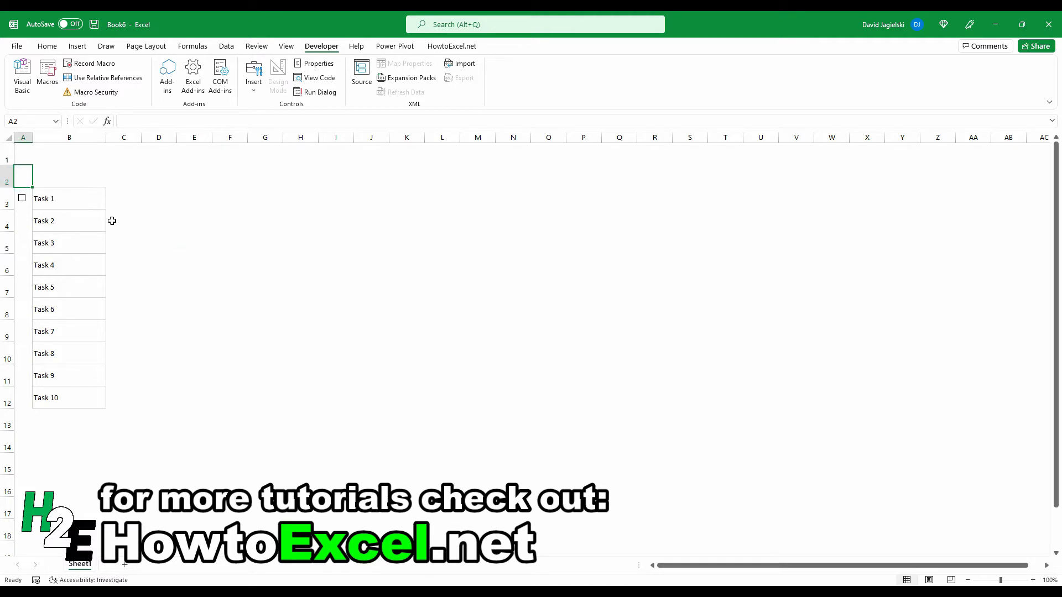
key("Down")
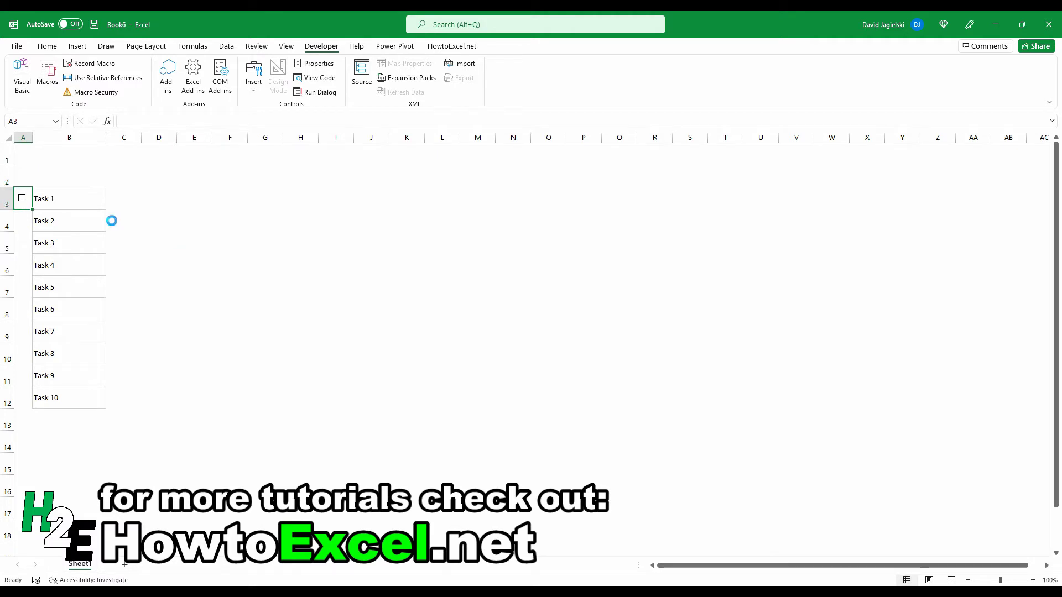
key("ctrl+c")
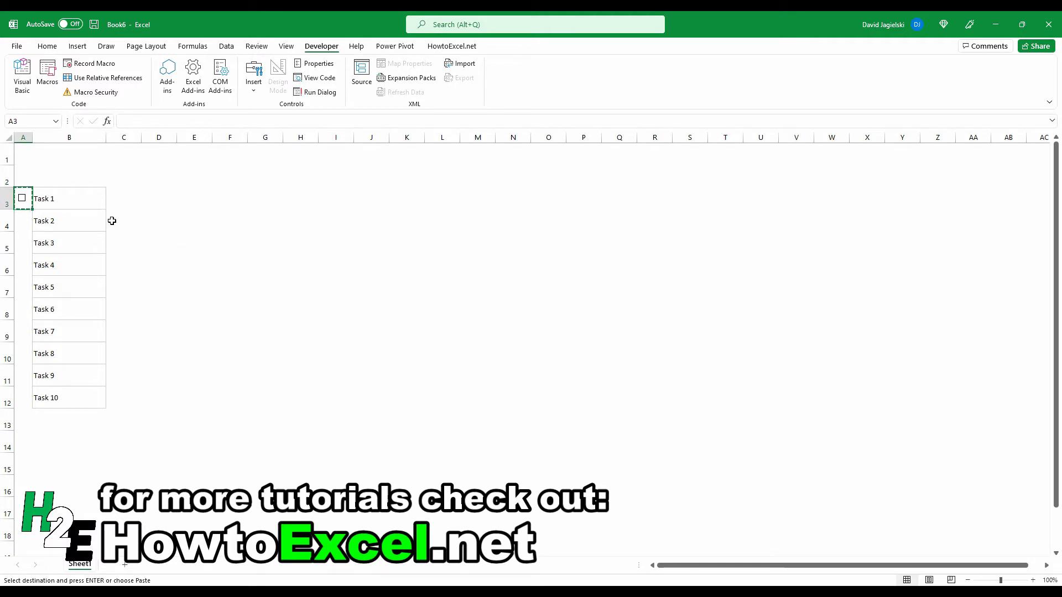
key("Down")
key("shift+Down")
key("shift+Down")
key("shift+Down")
key("shift+Down")
key("shift+Down")
key("shift+Down")
key("shift+Down")
key("shift+Down")
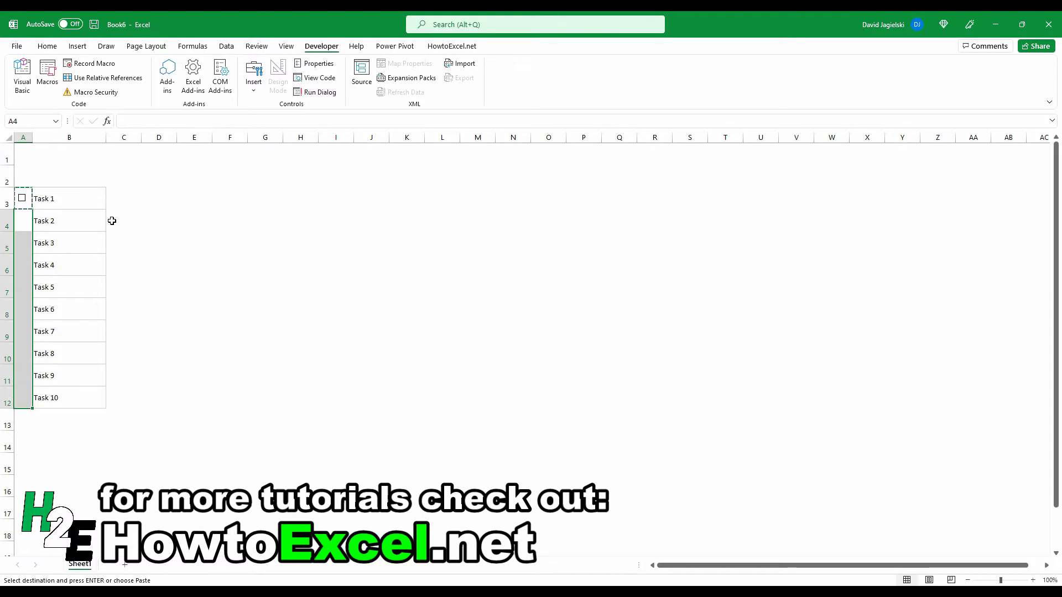
key("ctrl+v")
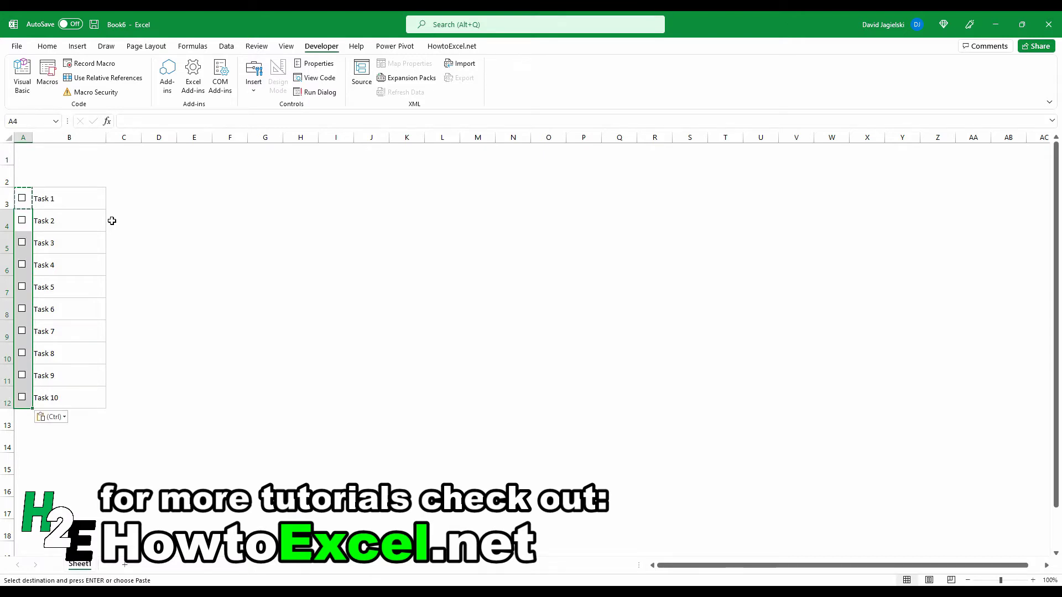
left_click(156, 234)
key("Escape")
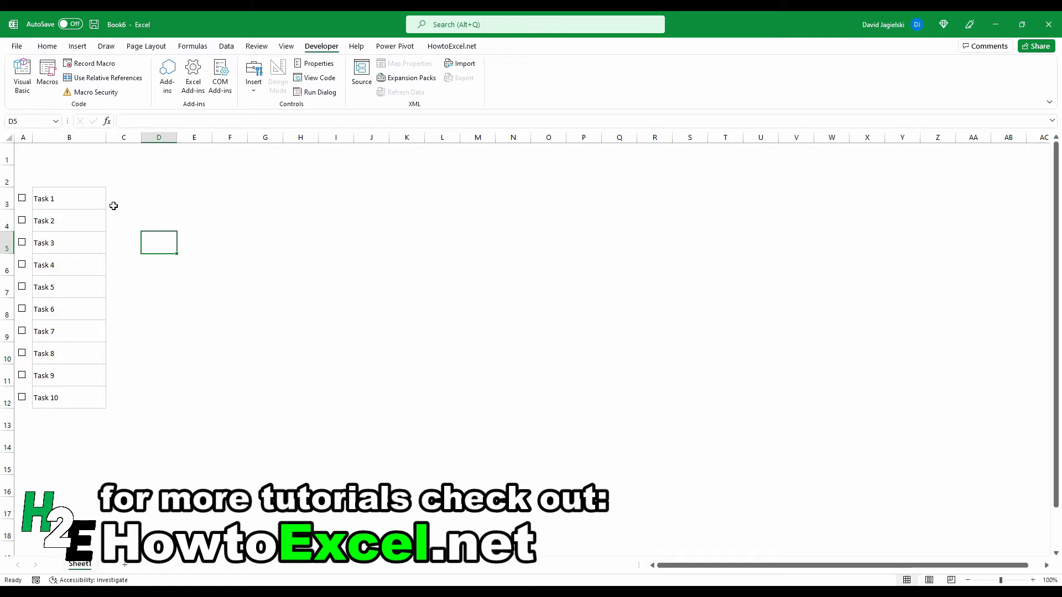
left_click(22, 198)
left_click(21, 221)
left_click(23, 243)
left_click(23, 266)
left_click(22, 266)
left_click(23, 243)
left_click(22, 221)
left_click(23, 200)
Set the Task 1 check box's cell link to $C$3 in Format Control
right_click(23, 205)
left_click(69, 316)
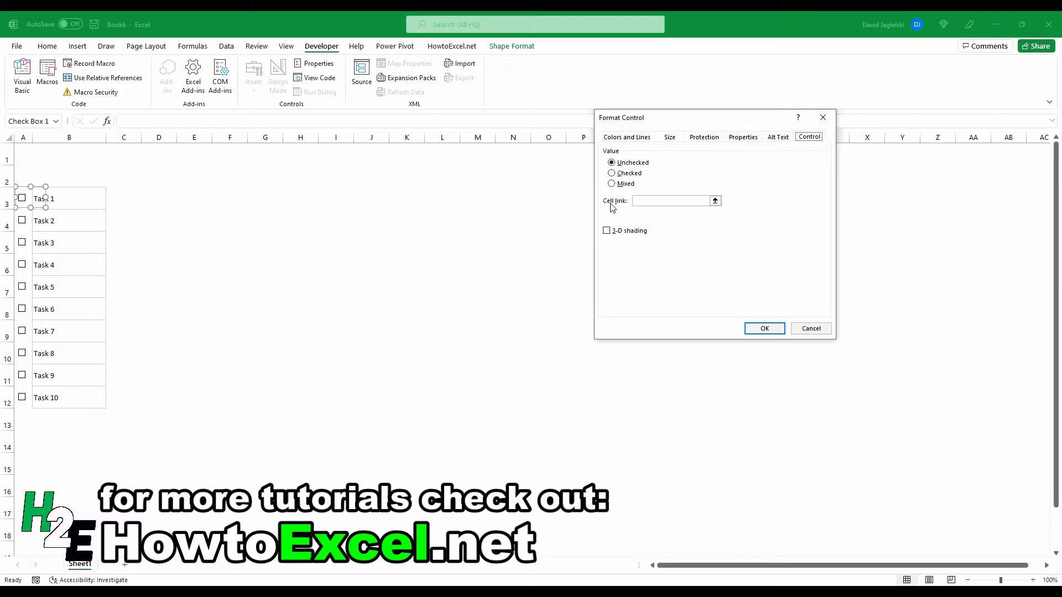
left_click(716, 201)
left_click(119, 197)
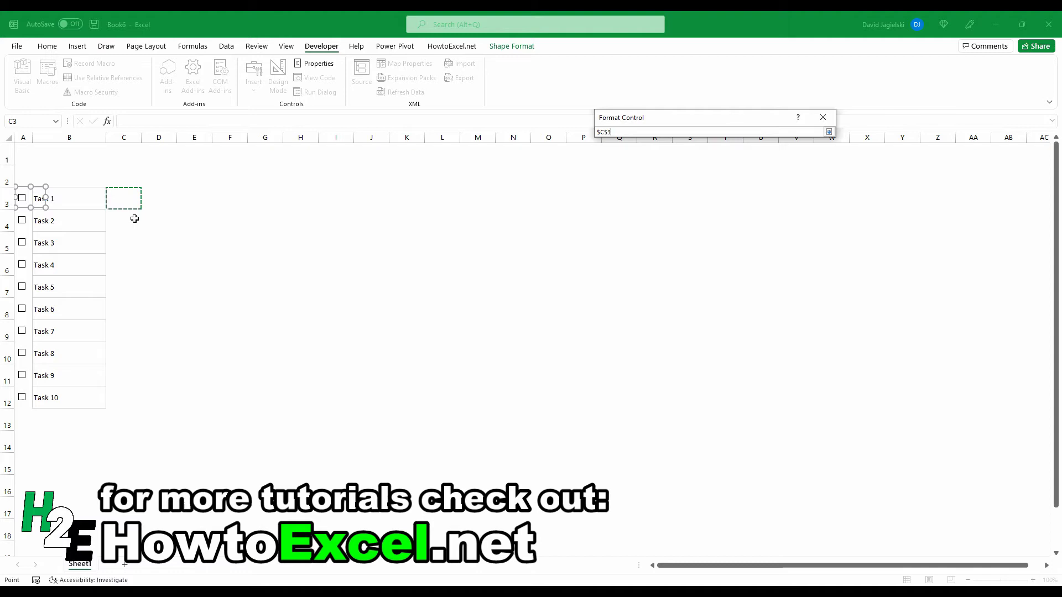
key("Return")
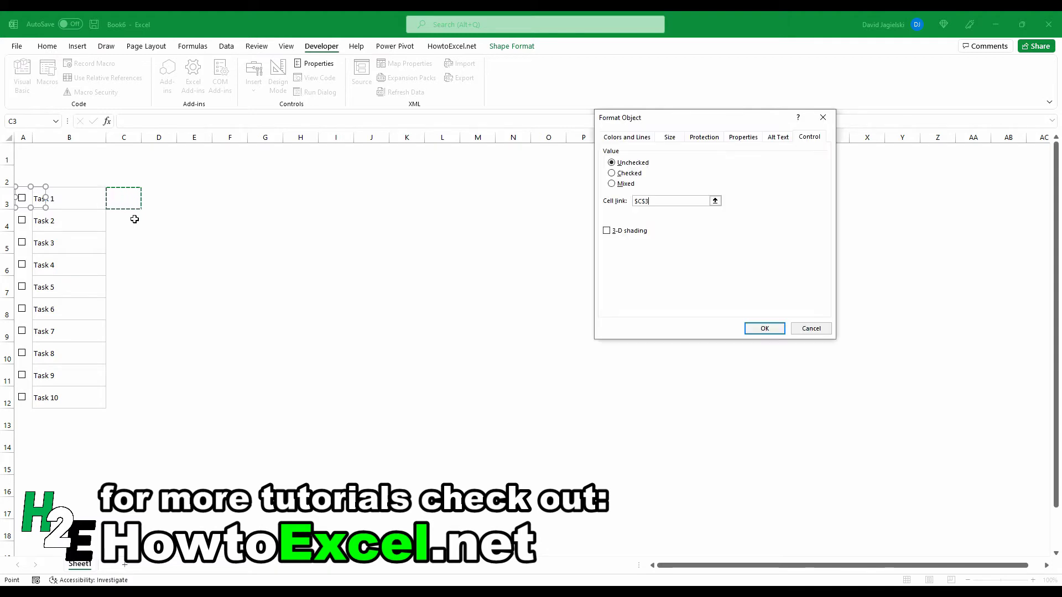
left_click(764, 329)
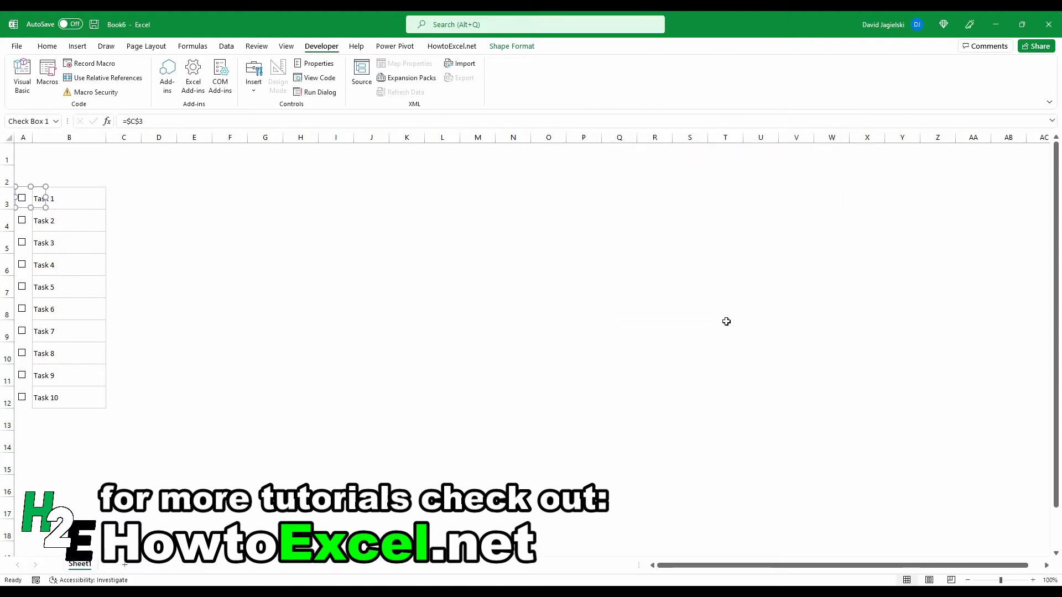
Tick and then untick the Task 1 check box so C3 shows TRUE, then FALSE
left_click(169, 242)
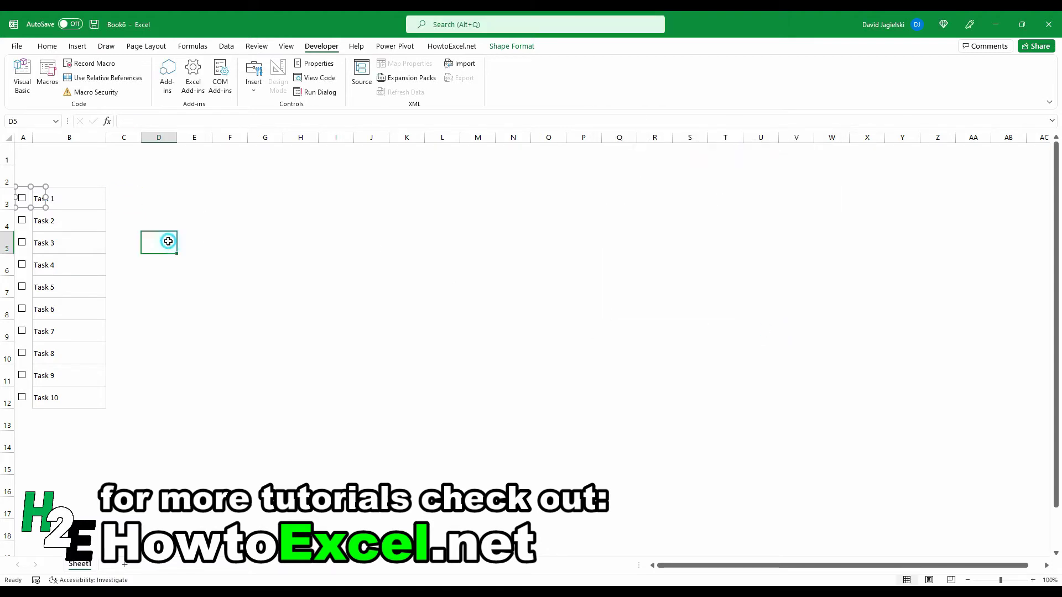
left_click(22, 198)
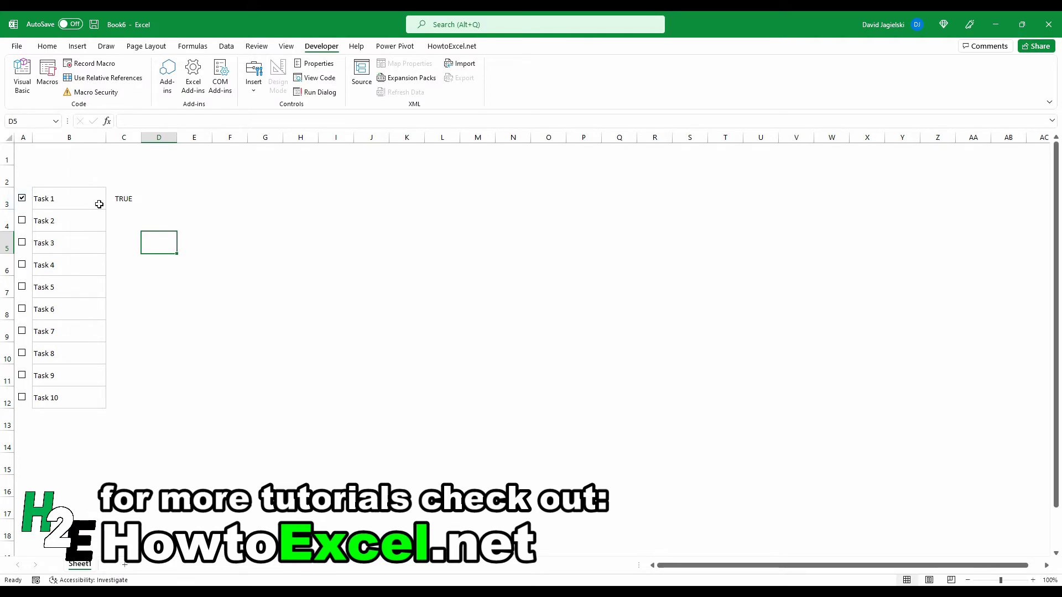
left_click(22, 201)
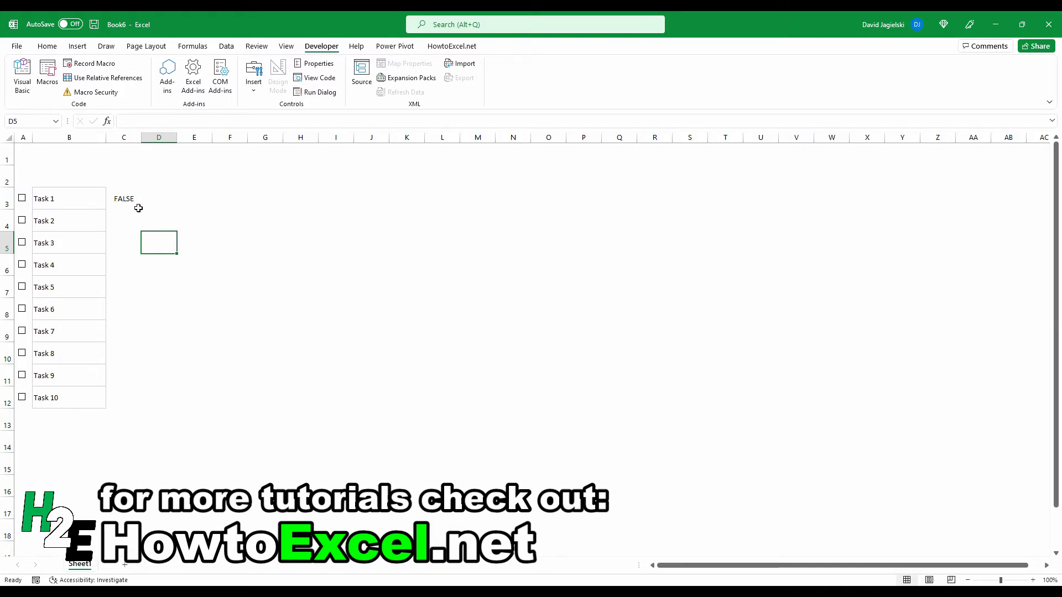
Delete the existing Task 2 check box
right_click(26, 228)
key("Escape")
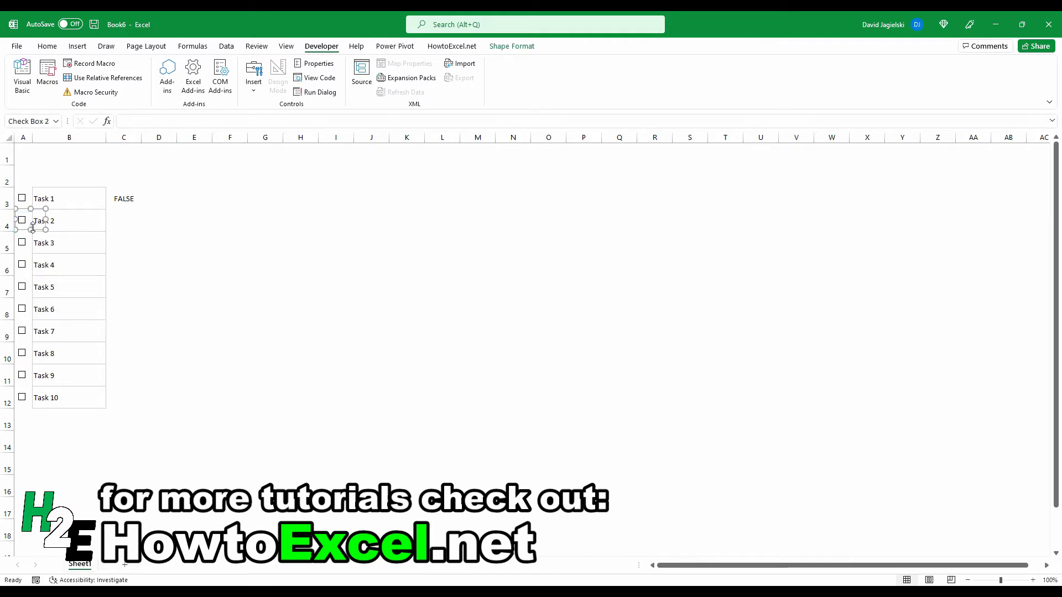
key("Delete")
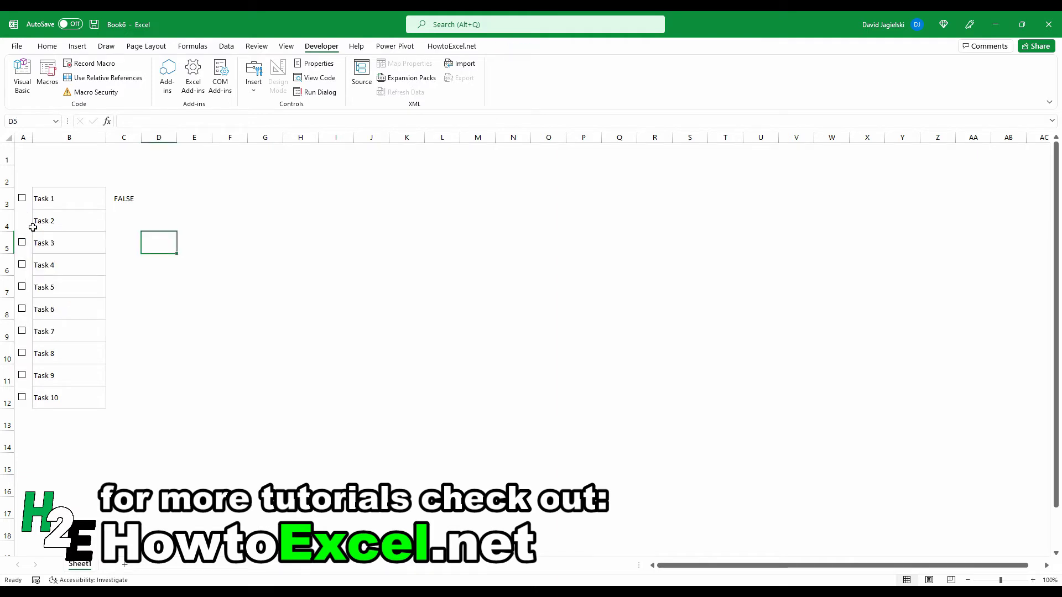
Paste a copy of the Task 1 check box into A4 and tick it, setting C3 to TRUE
left_click(116, 207)
key("Left")
key("Left")
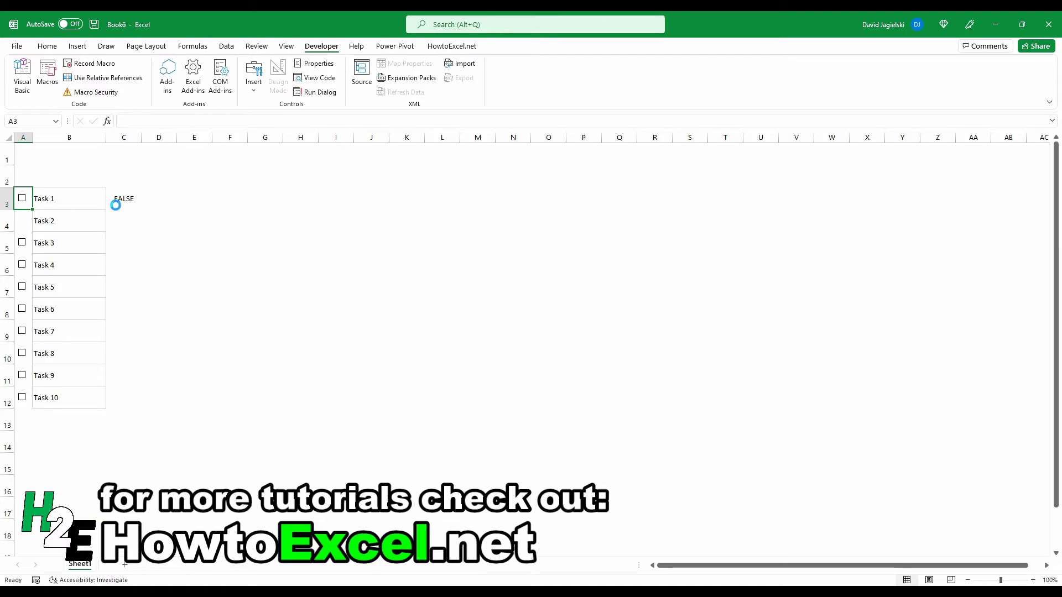
key("ctrl+c")
key("Down")
key("ctrl+v")
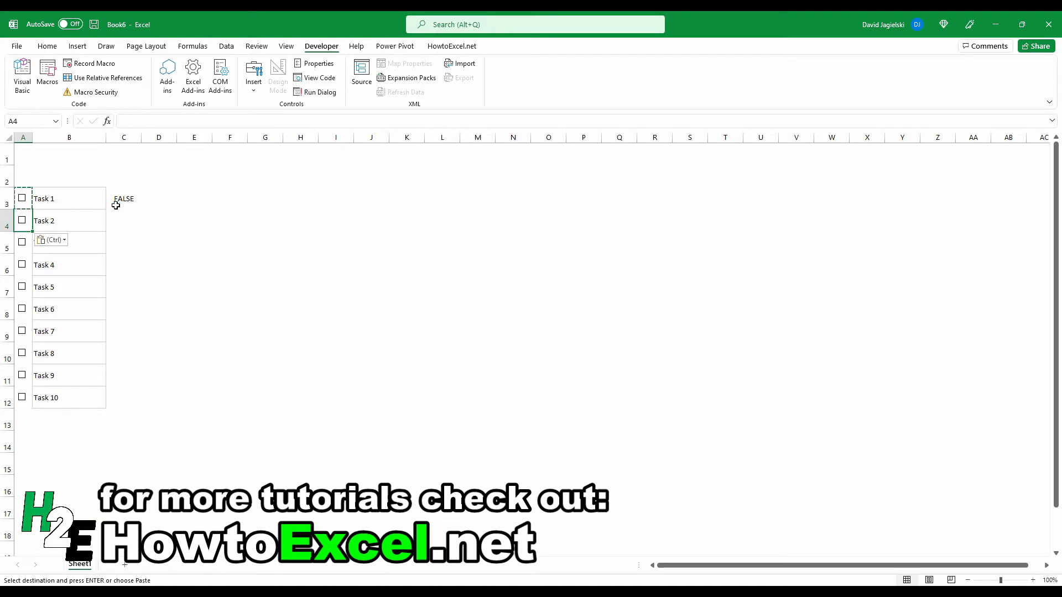
key("Escape")
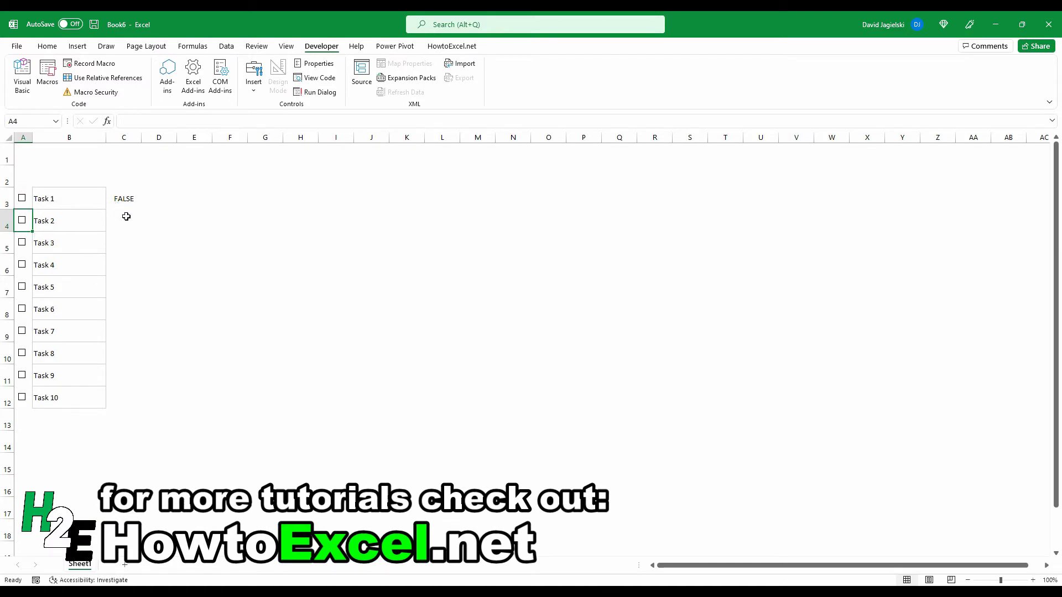
left_click(22, 222)
Link the Task 2 and Task 3 checkboxes to cells $C$4 and $C$5
right_click(25, 219)
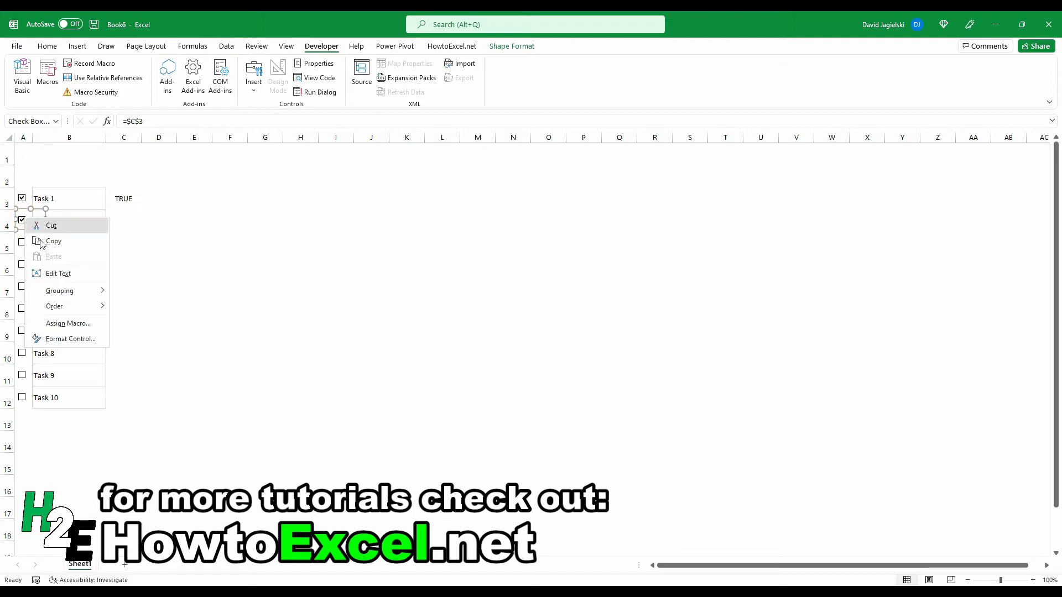
left_click(71, 339)
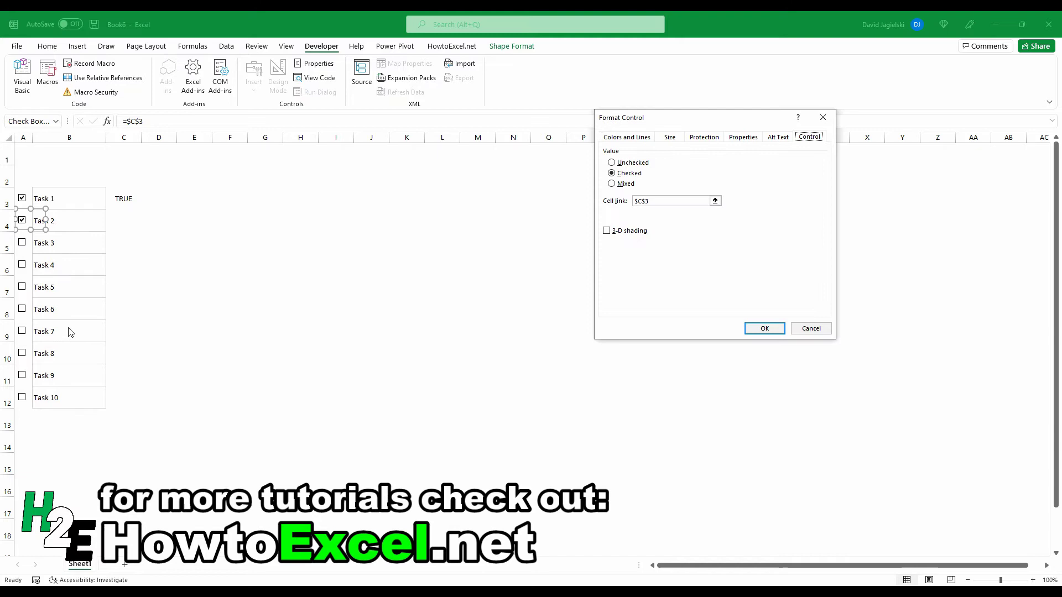
left_click(715, 201)
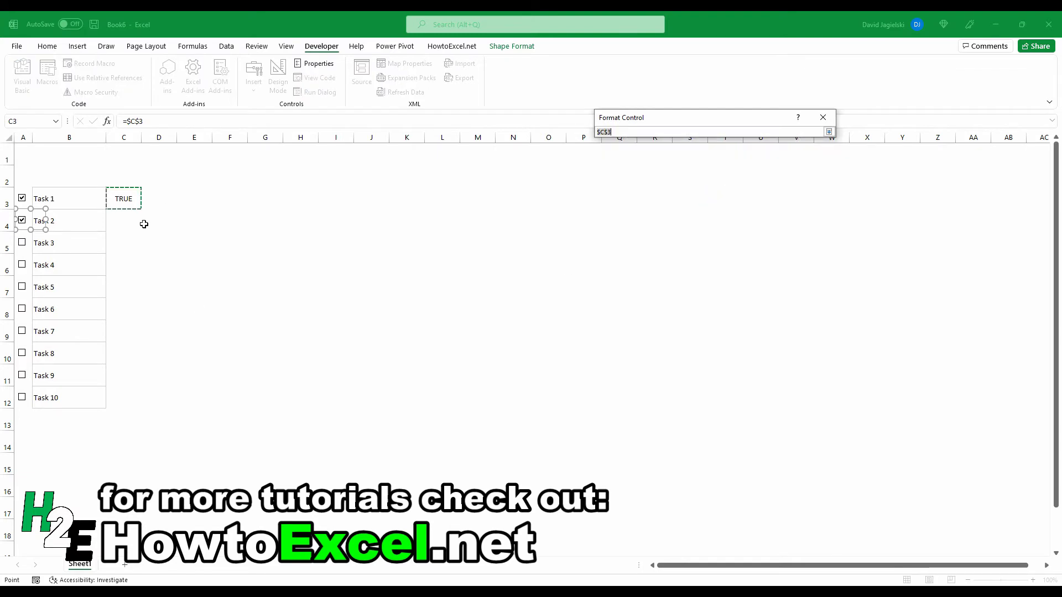
left_click(126, 220)
key("Return")
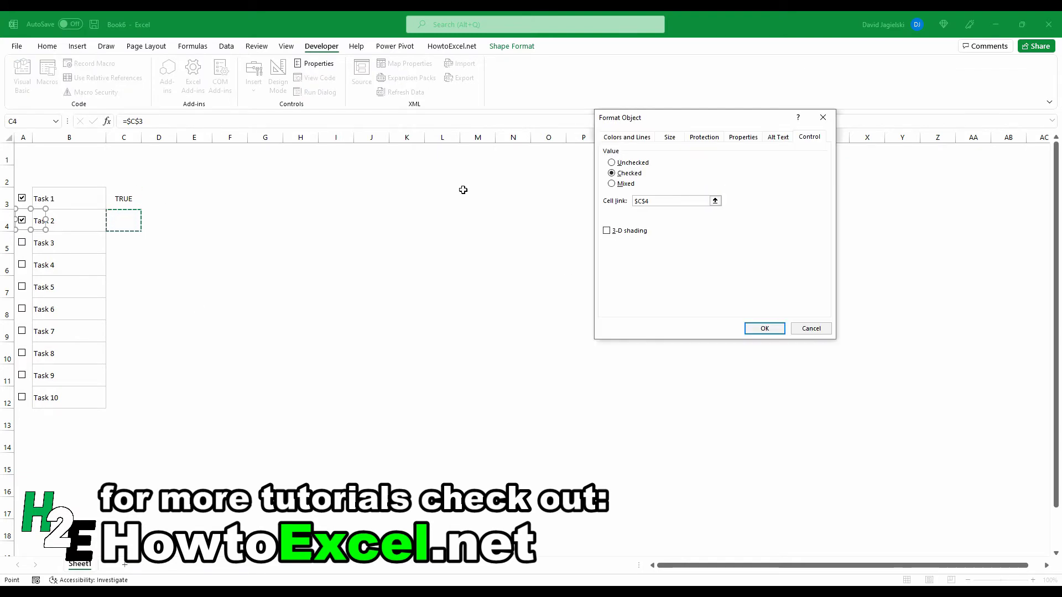
left_click(767, 329)
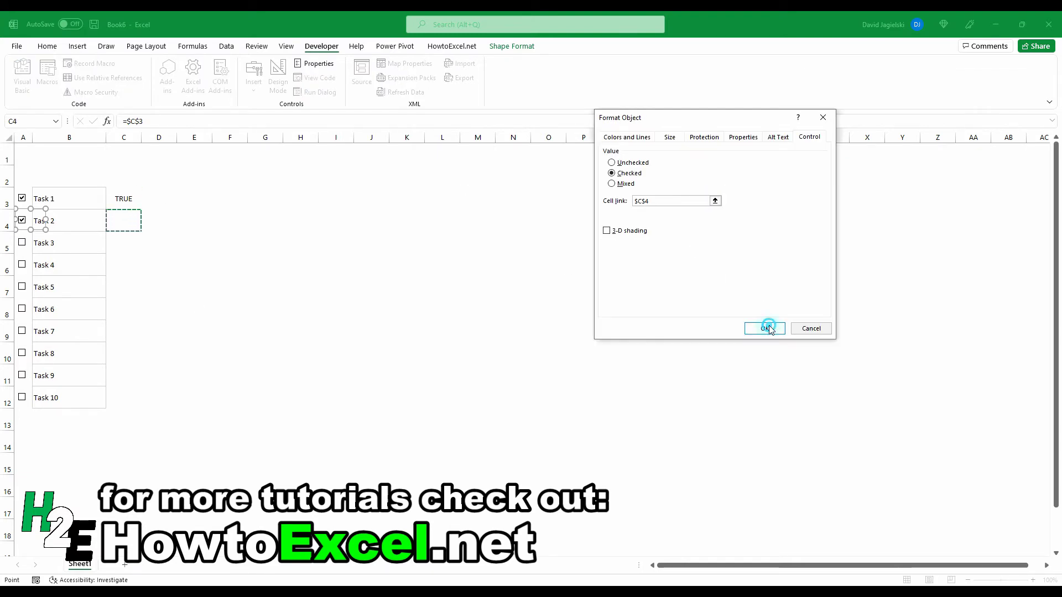
right_click(22, 242)
left_click(70, 366)
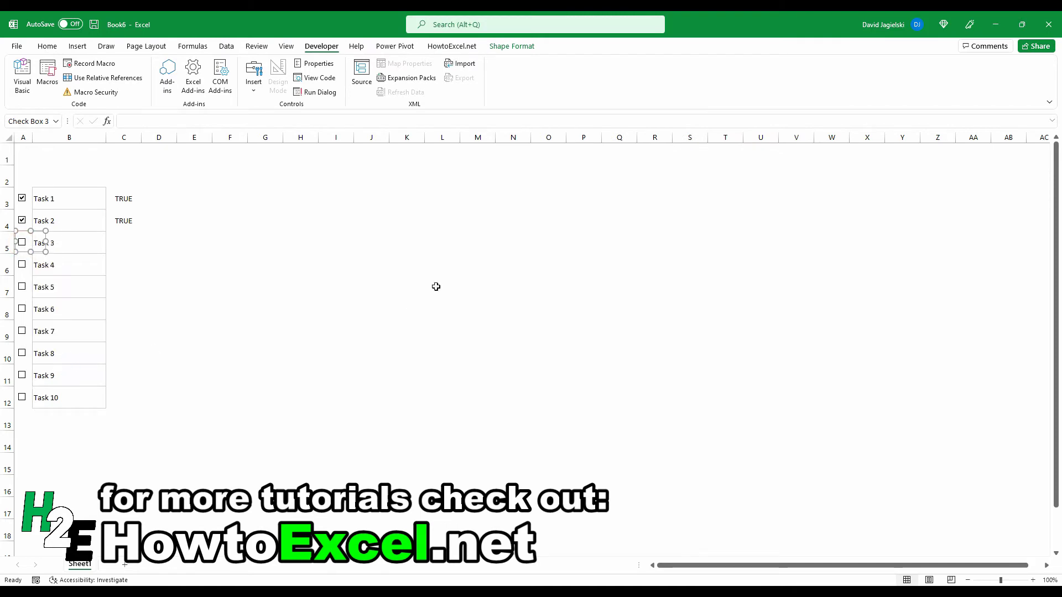
left_click(715, 201)
left_click(123, 242)
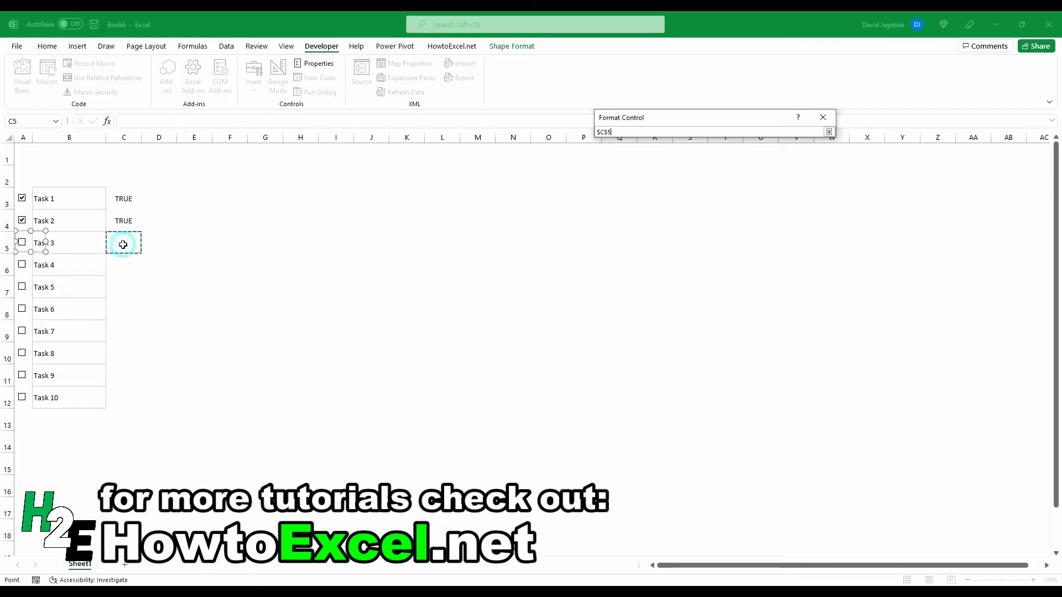
key("Return")
left_click(764, 328)
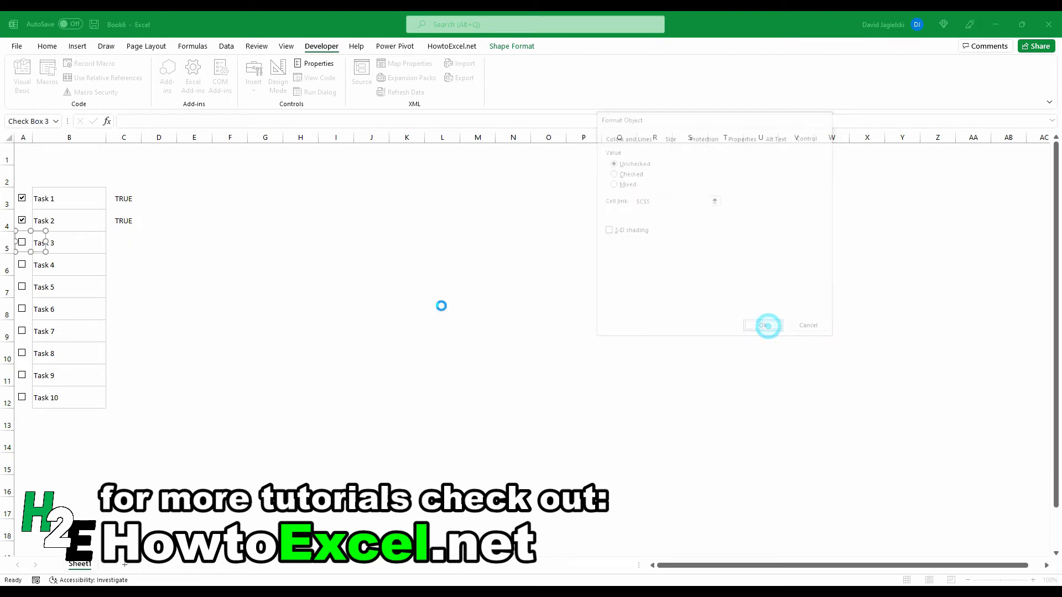
Link the Task 4 and Task 5 checkboxes to cells $C$6 and $C$7
right_click(24, 267)
left_click(81, 386)
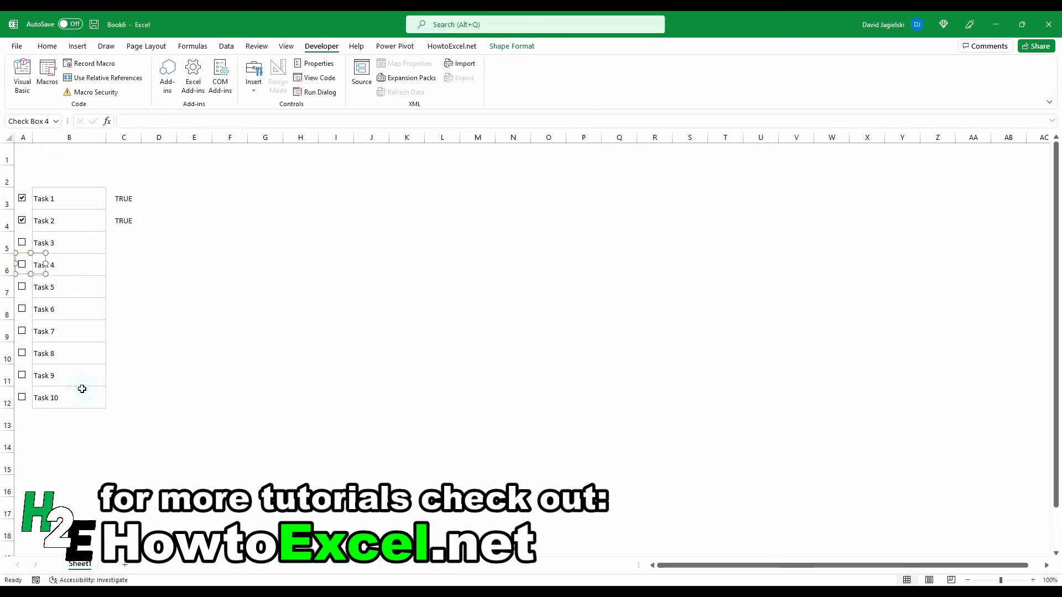
left_click(715, 202)
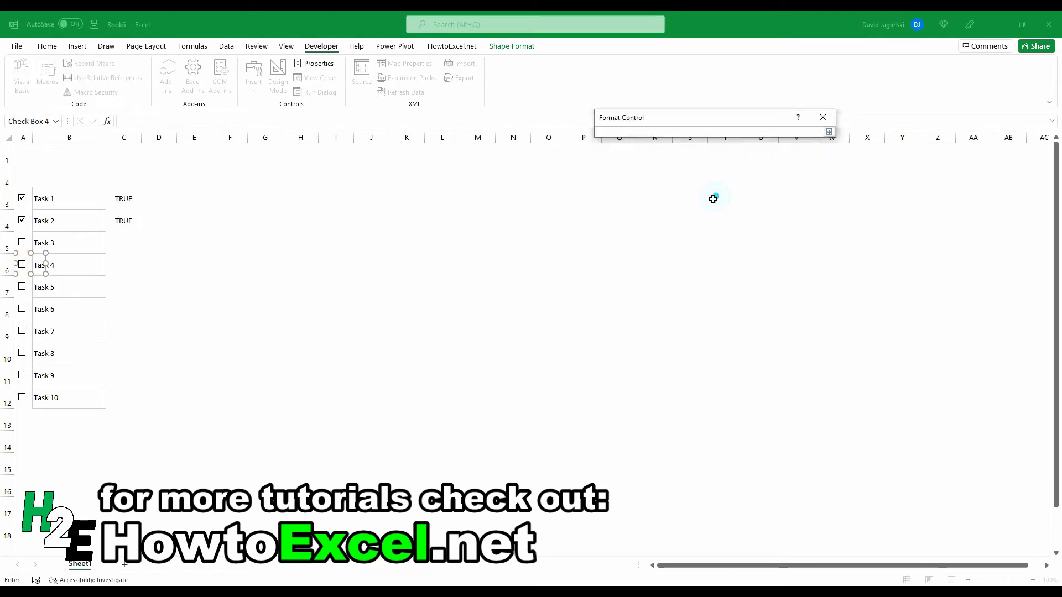
left_click(119, 264)
key("Return")
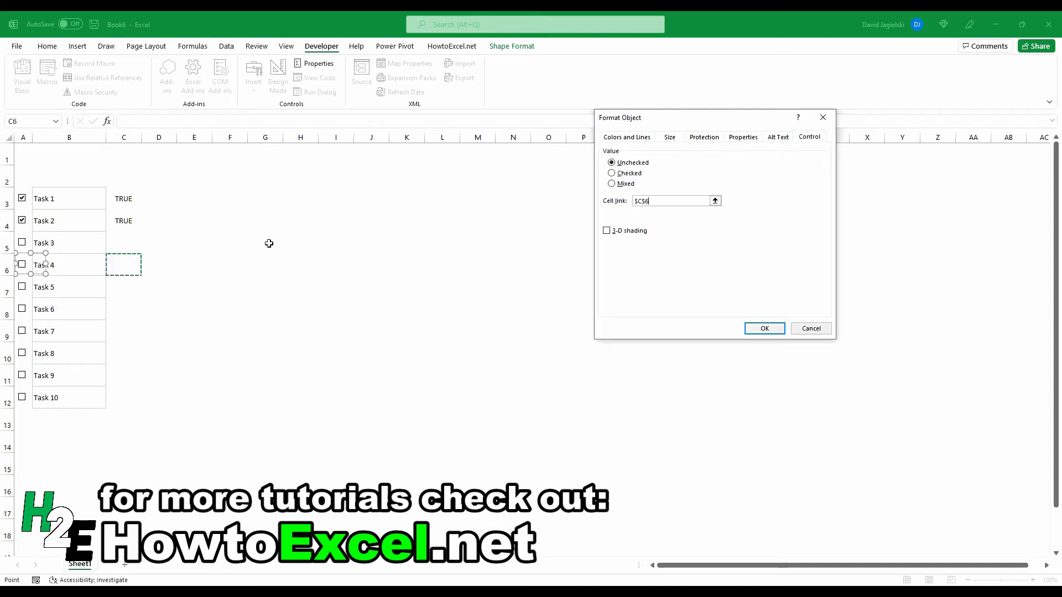
left_click(763, 328)
right_click(23, 286)
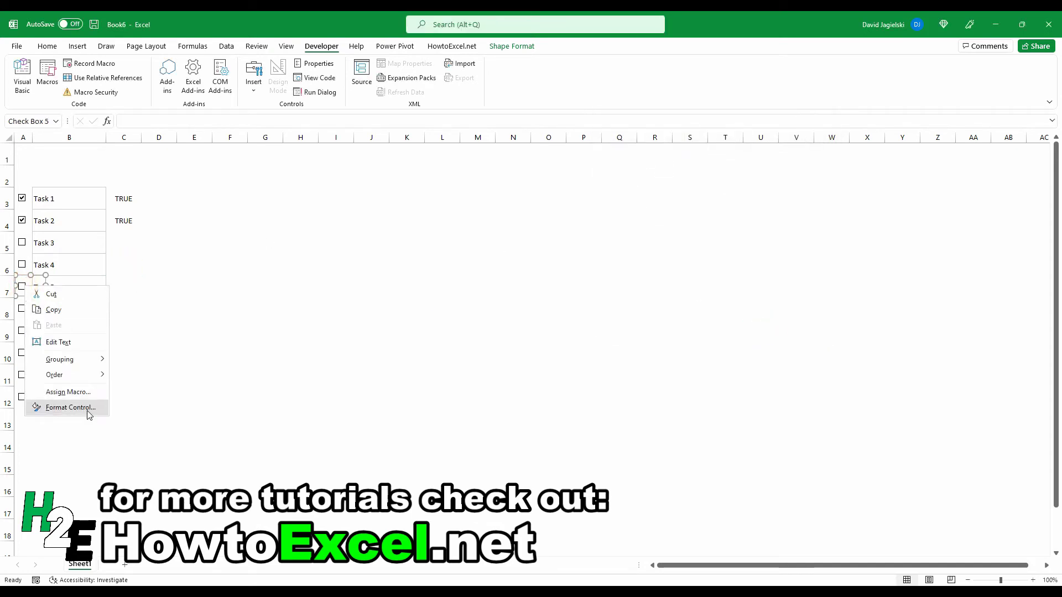
left_click(88, 409)
left_click(718, 202)
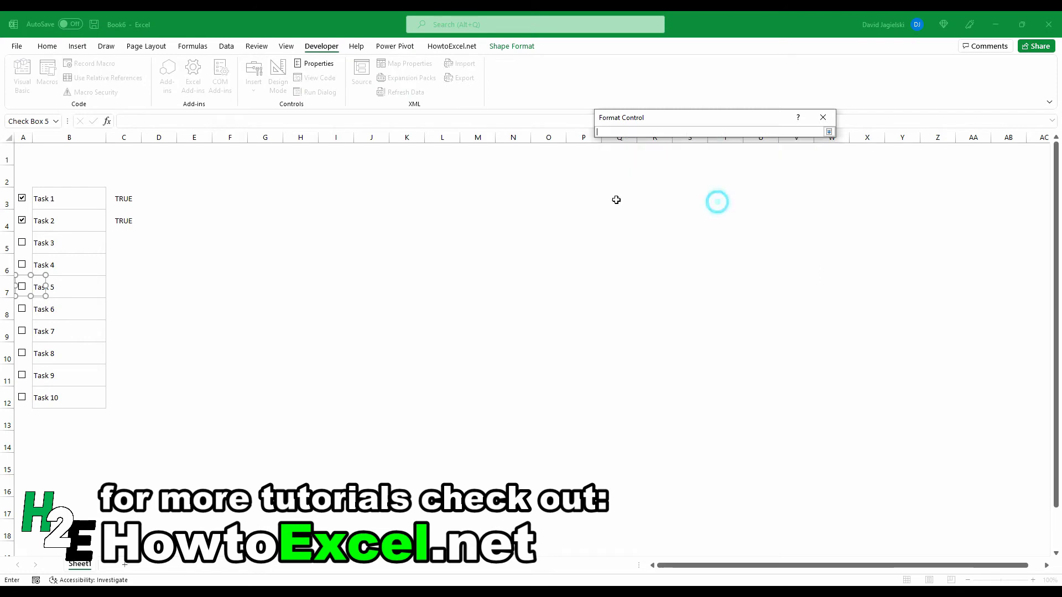
left_click(115, 289)
key("Return")
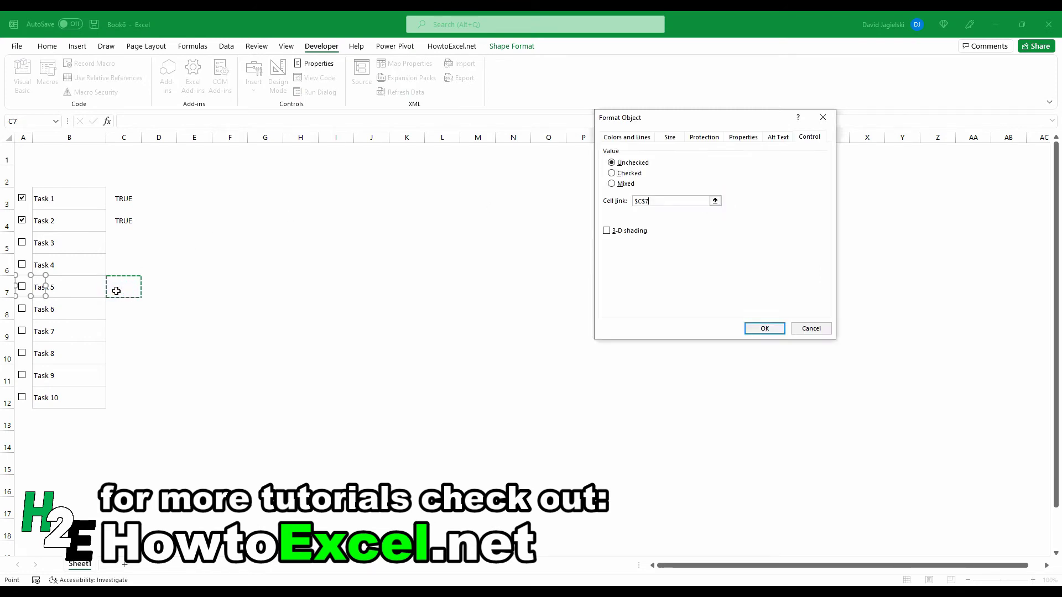
left_click(764, 329)
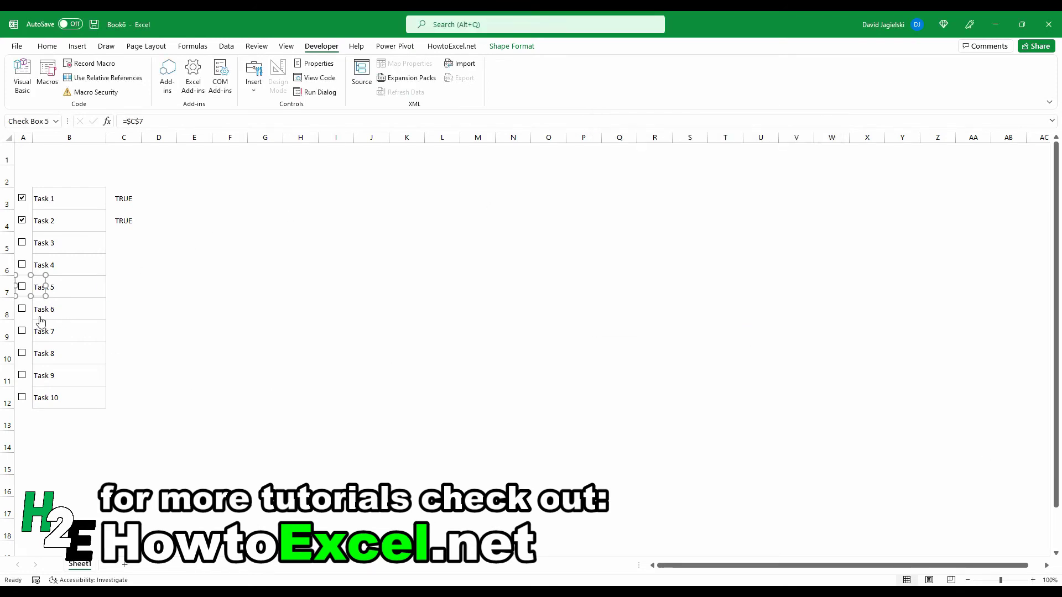
Link the Task 6 and Task 7 checkboxes to cells $C$8 and $C$9
right_click(22, 306)
left_click(59, 427)
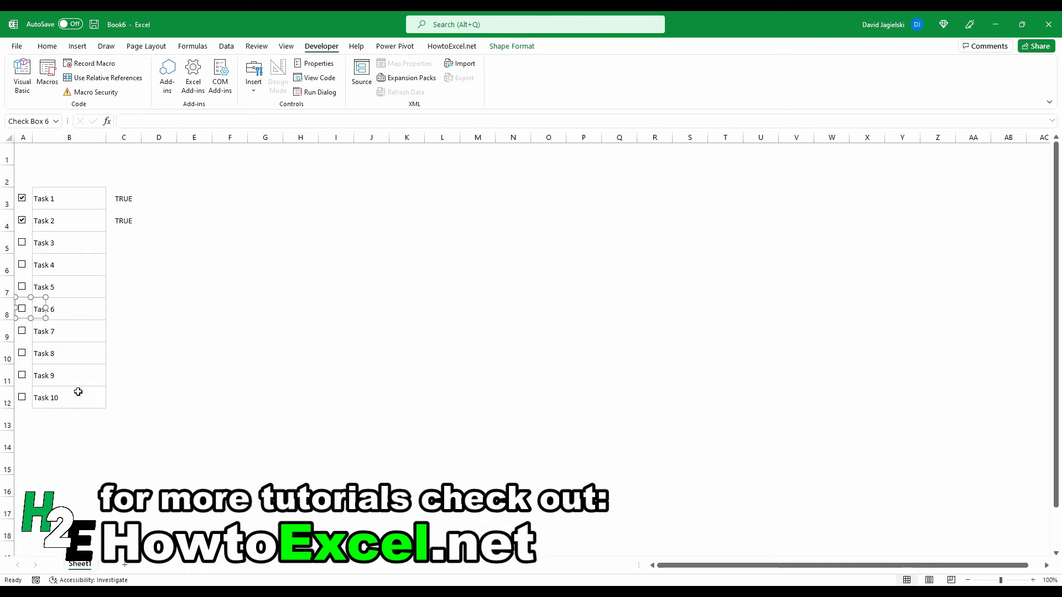
left_click(714, 200)
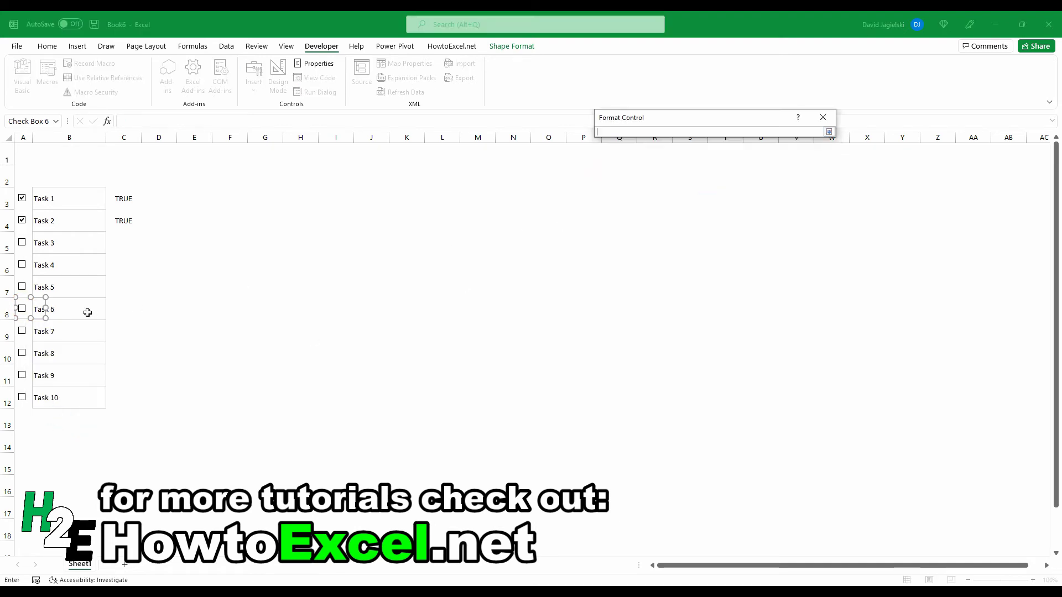
left_click(129, 314)
key("Return")
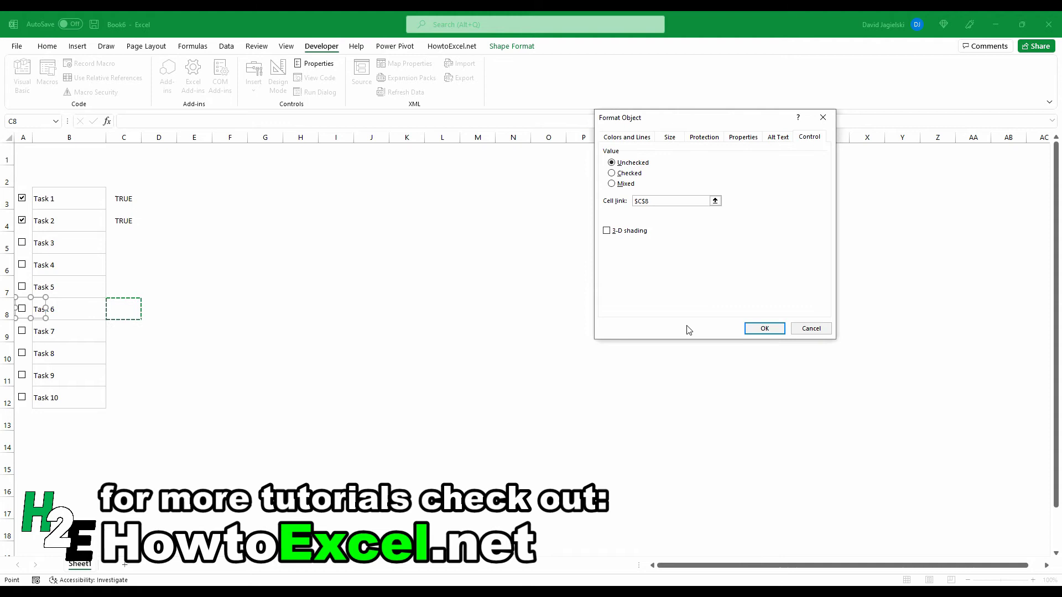
left_click(764, 328)
right_click(22, 332)
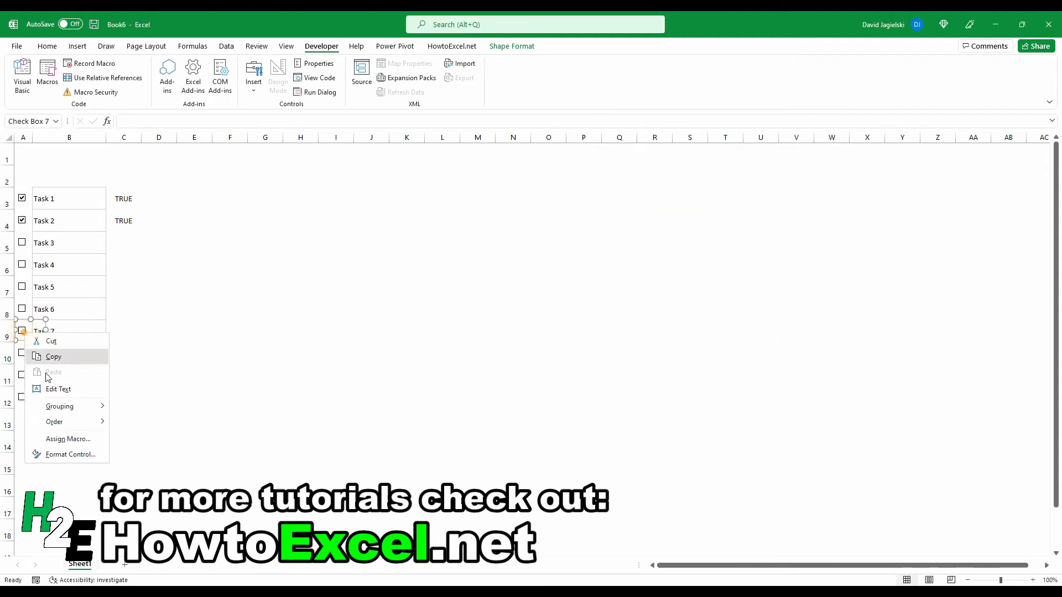
left_click(70, 454)
left_click(715, 201)
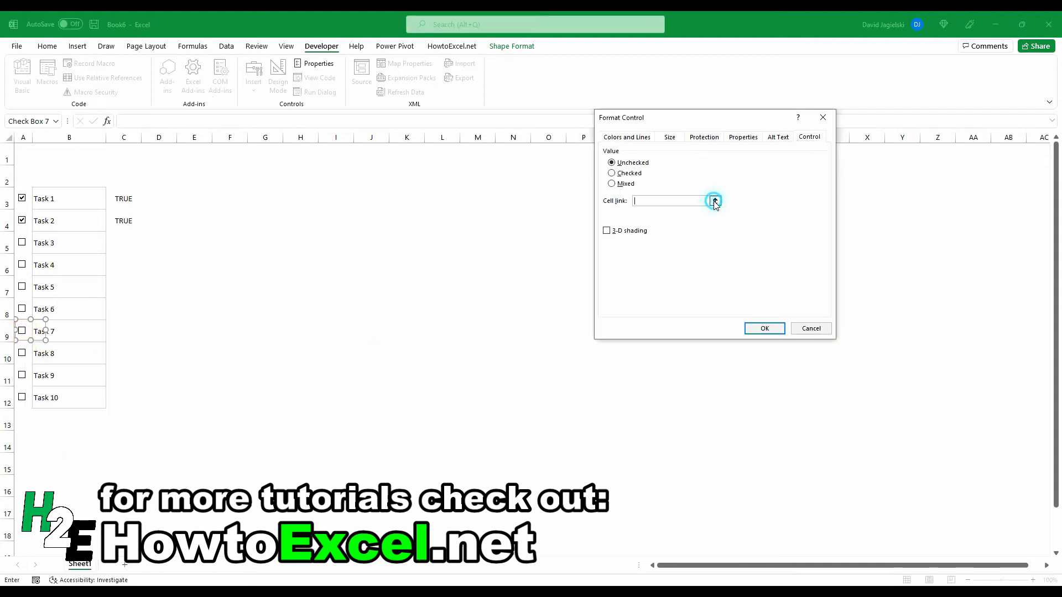
left_click(130, 329)
key("Return")
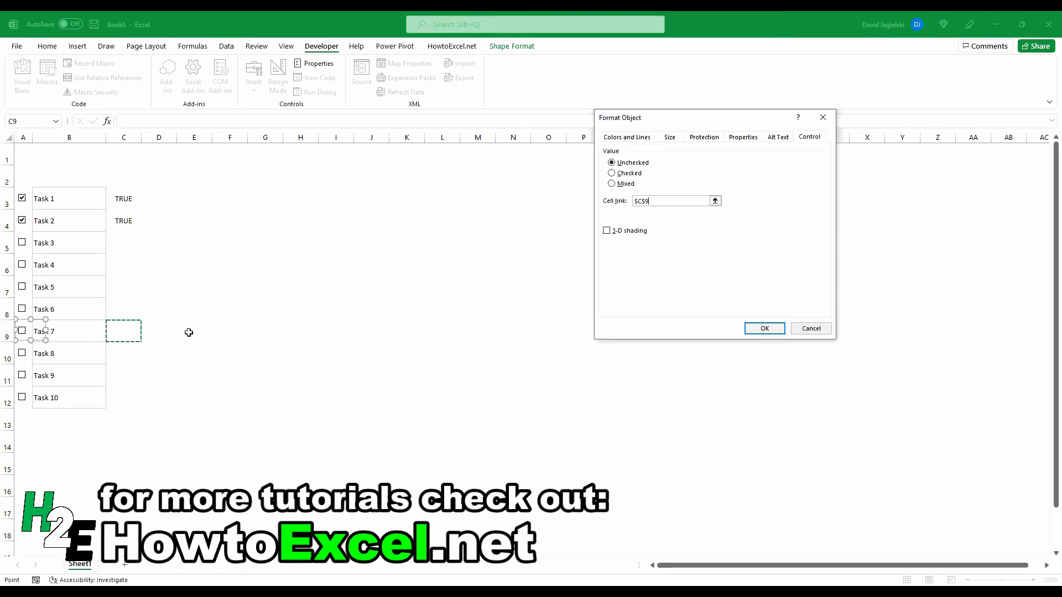
left_click(764, 327)
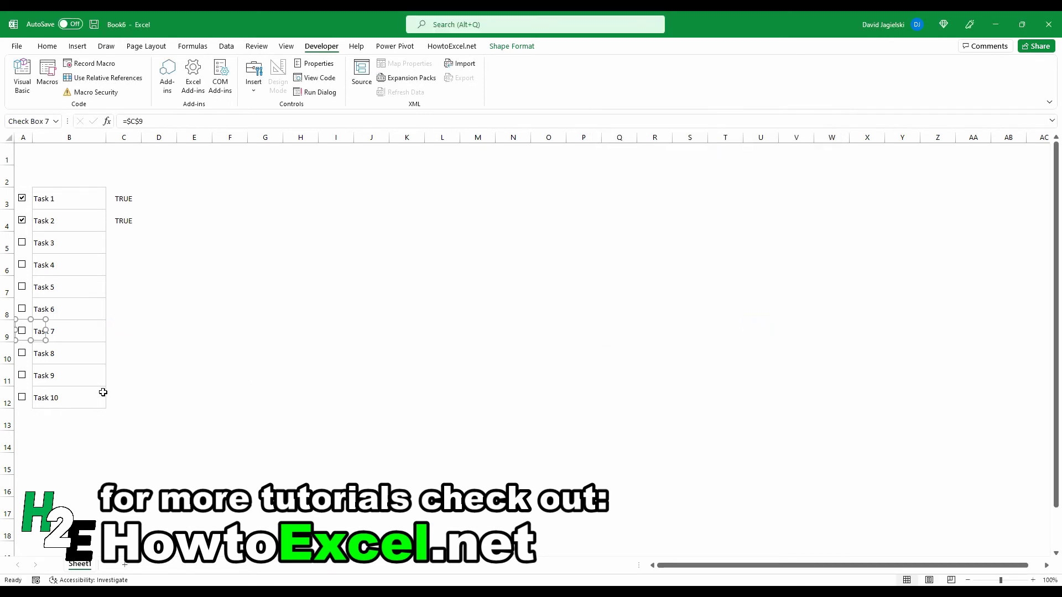
Link the Task 8 and Task 9 checkboxes to cells $C$10 and $C$11
right_click(26, 358)
left_click(73, 467)
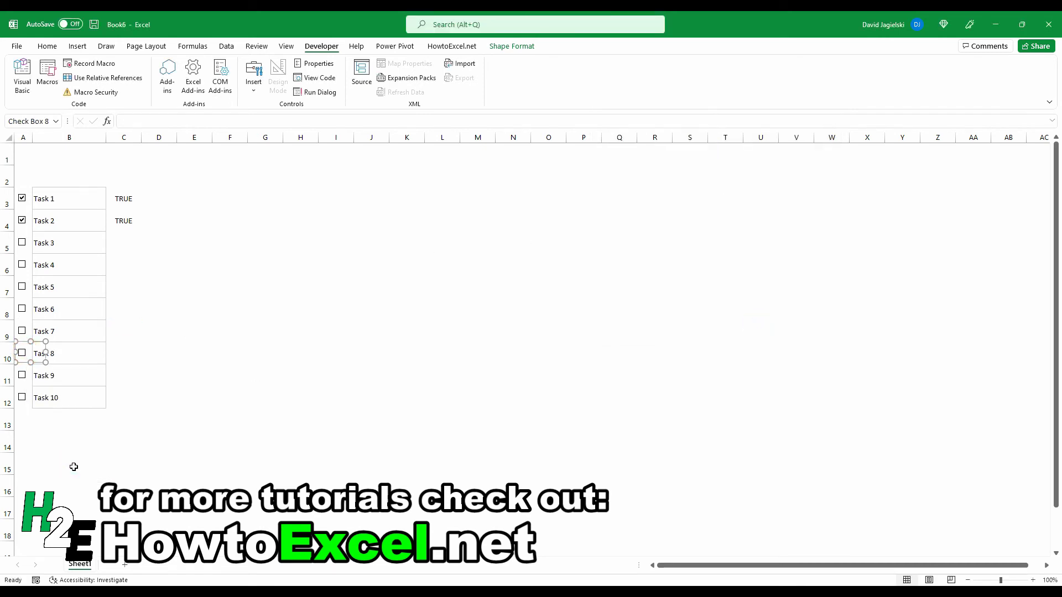
left_click(715, 202)
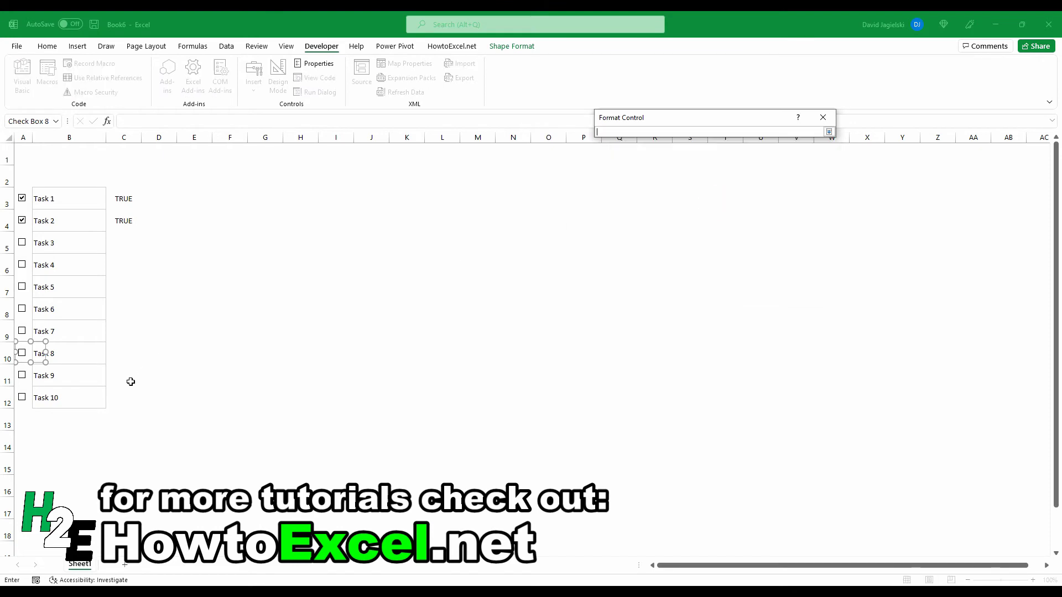
left_click(116, 358)
key("Return")
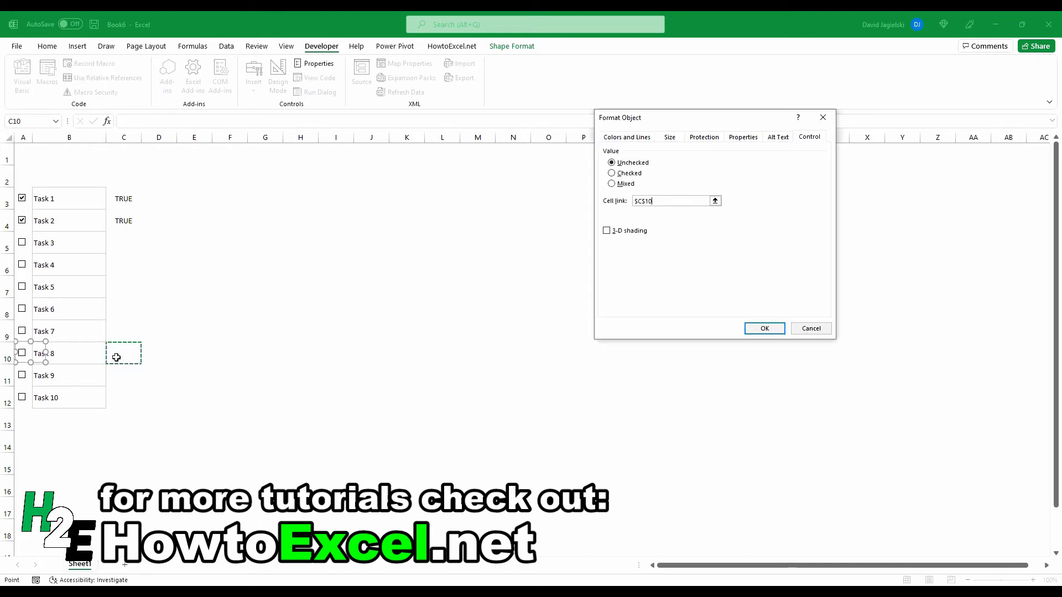
left_click(758, 327)
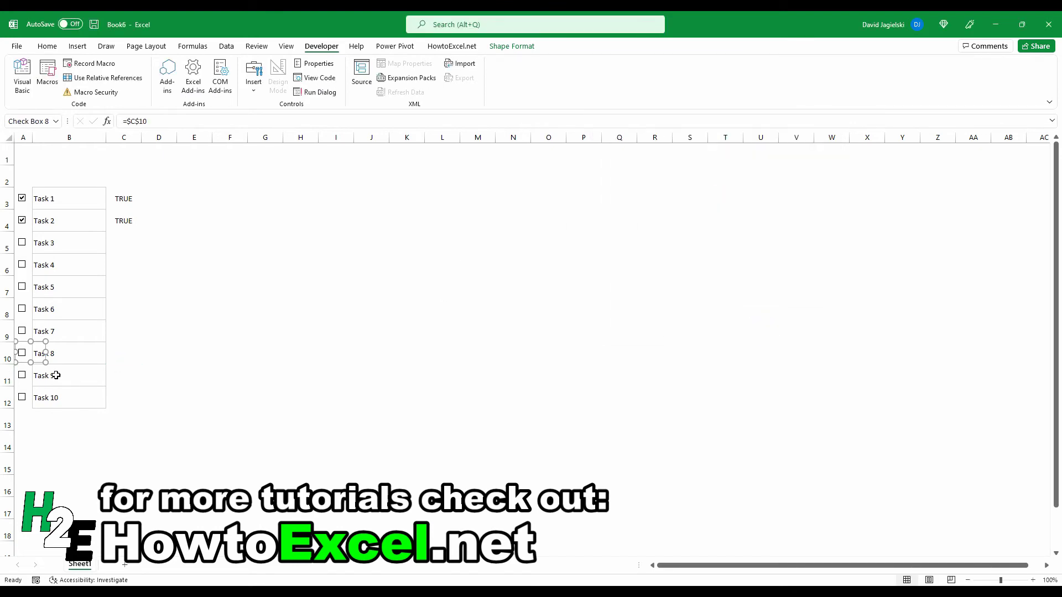
right_click(22, 374)
left_click(90, 491)
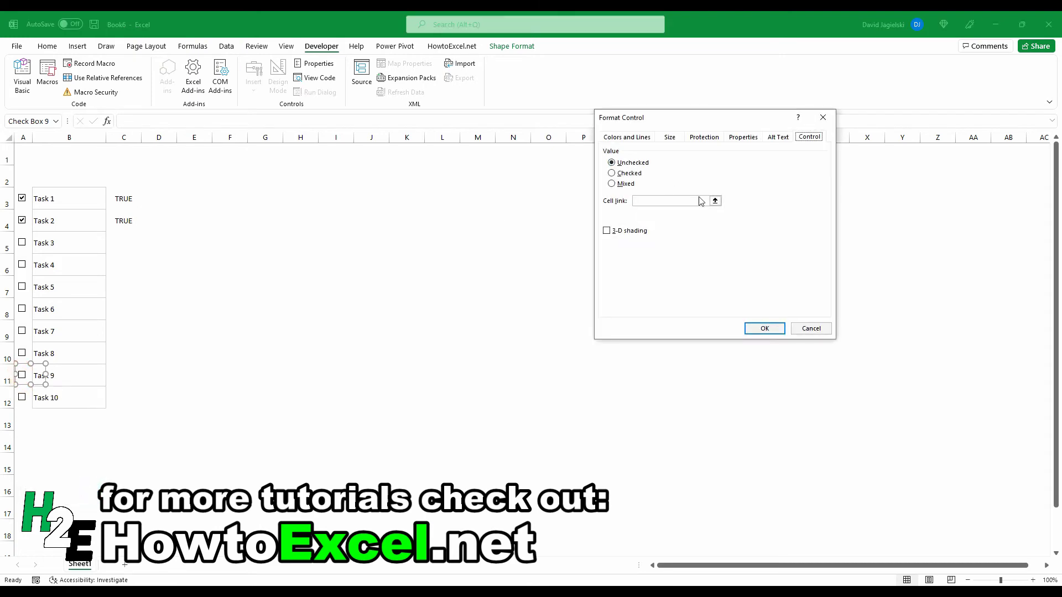
left_click(715, 201)
left_click(129, 379)
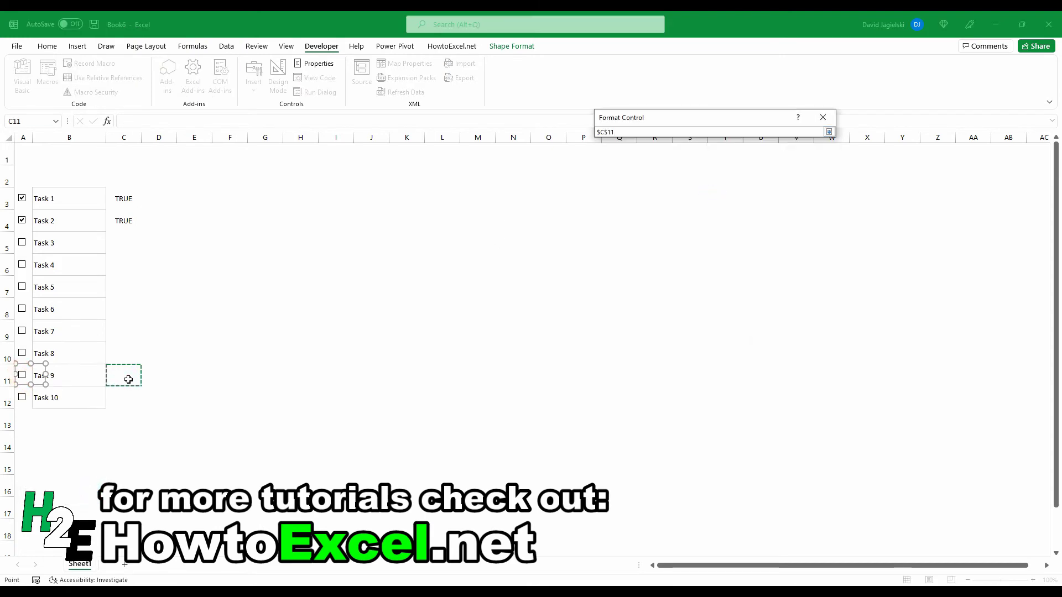
key("Return")
left_click(764, 328)
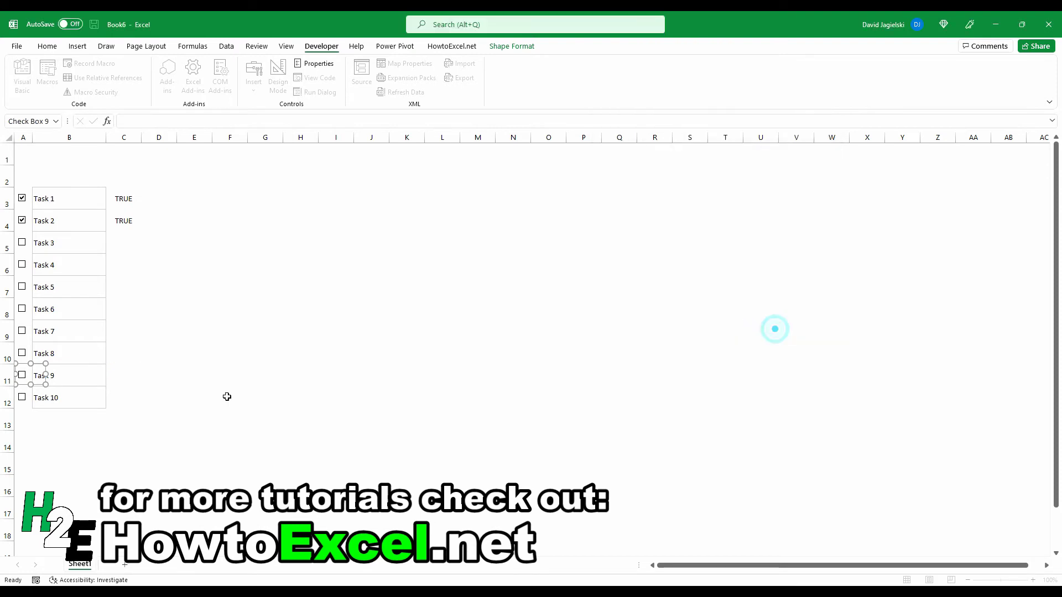
Link the Task 10 checkbox to cell $C$12
right_click(24, 398)
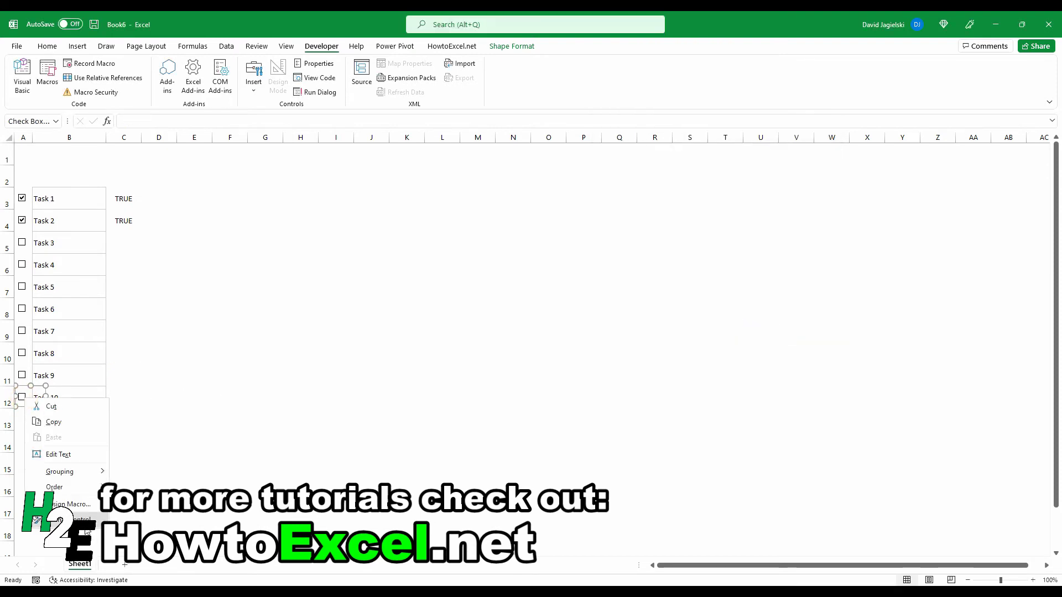
left_click(67, 520)
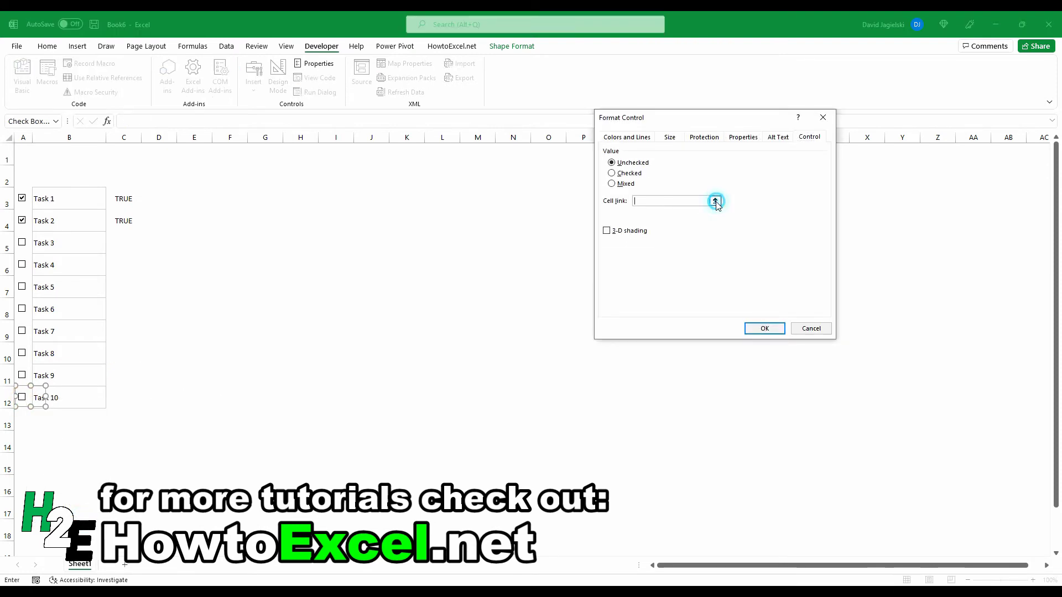
left_click(715, 201)
left_click(120, 396)
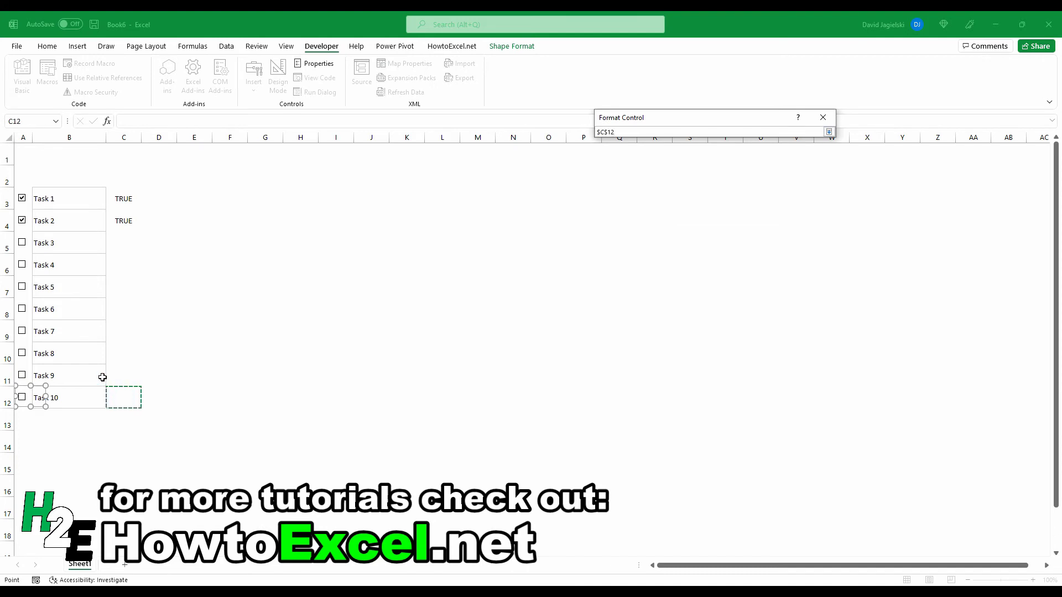
key("Return")
left_click(779, 329)
left_click(260, 426)
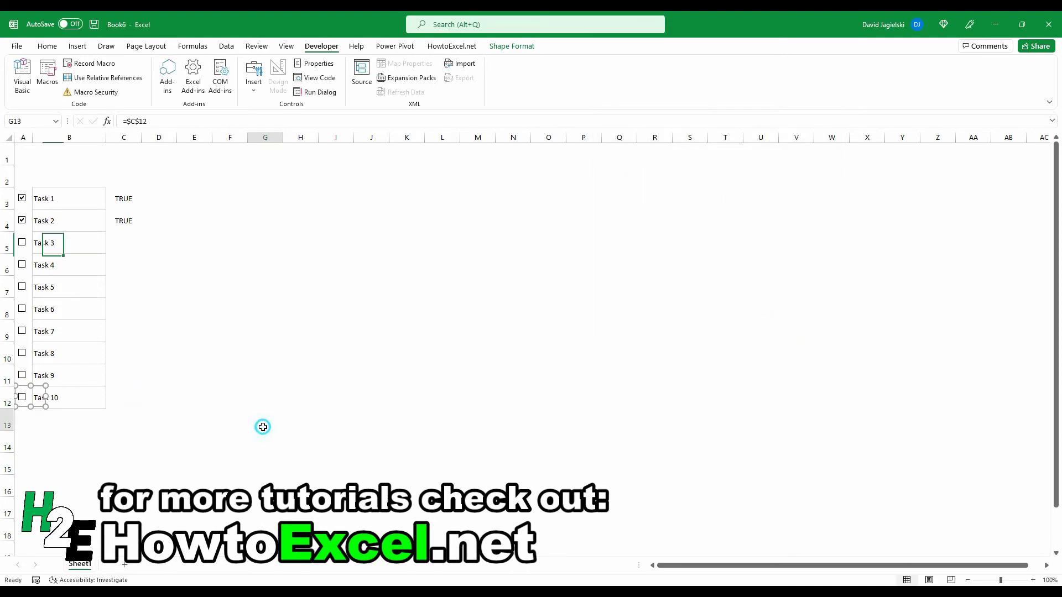
Tick Tasks 10 down to 1, toggling Tasks 1 and 2, until C3:C12 all read TRUE
left_click(23, 398)
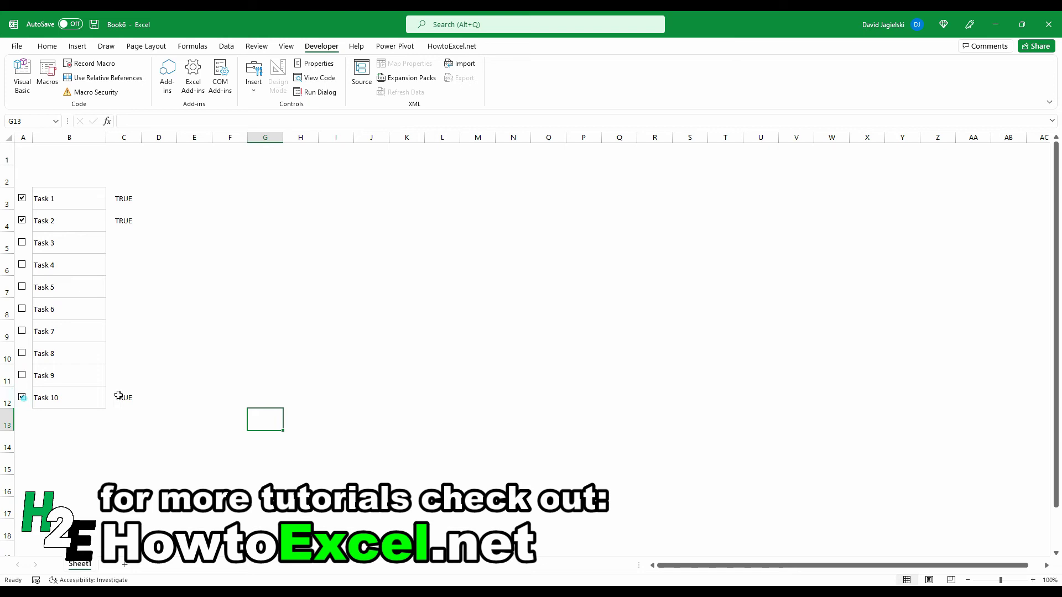
left_click(22, 375)
left_click(22, 352)
left_click(21, 330)
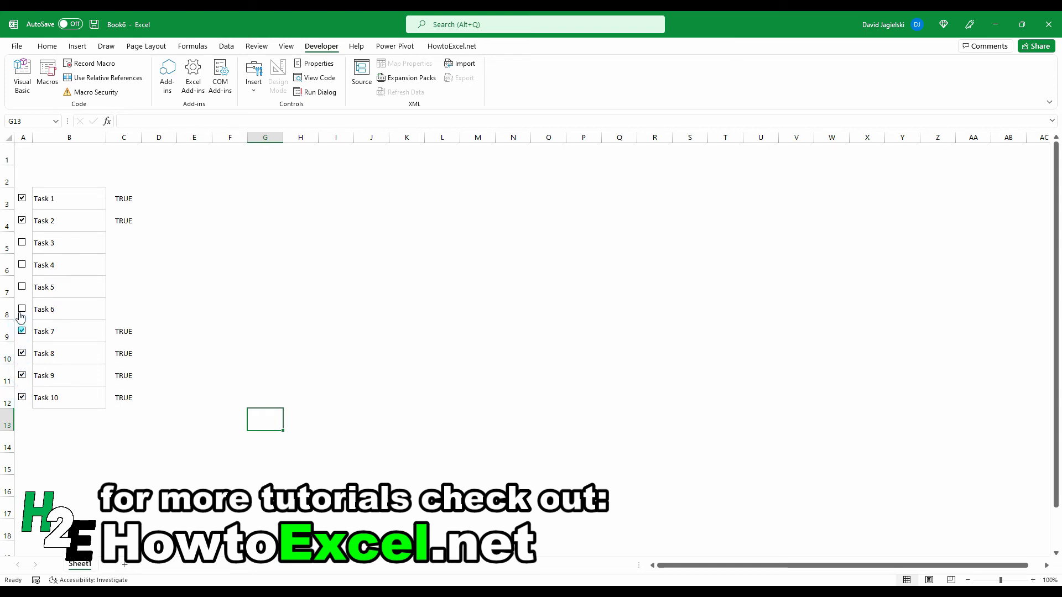
left_click(21, 308)
left_click(22, 286)
left_click(22, 264)
left_click(22, 243)
left_click(22, 220)
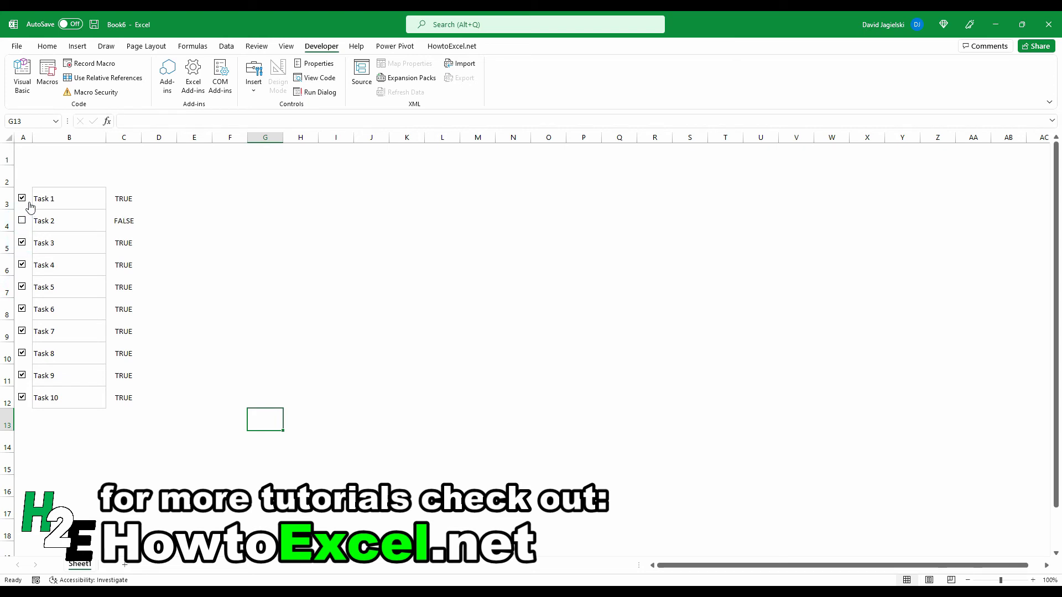
left_click(23, 199)
left_click(22, 199)
left_click(22, 220)
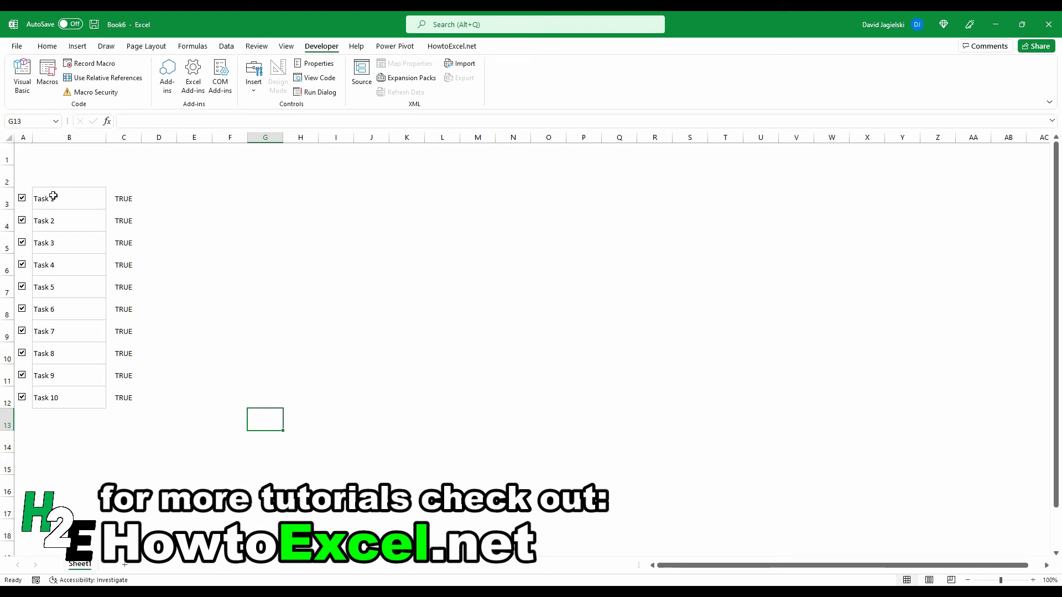
Select column B and create a formula-based conditional formatting rule with =C1=TRUE
left_click(65, 137)
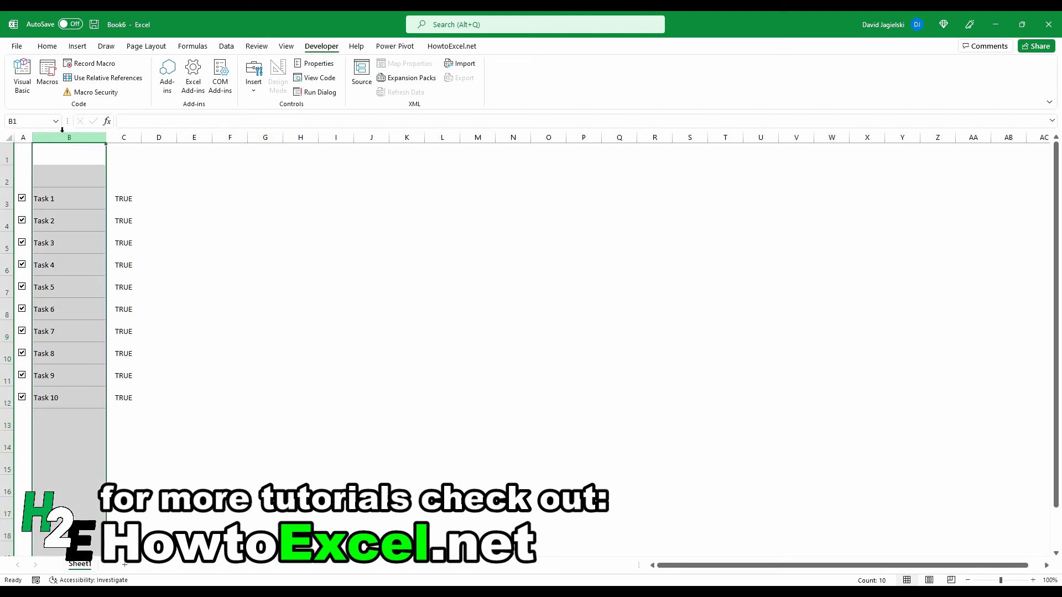
left_click(45, 46)
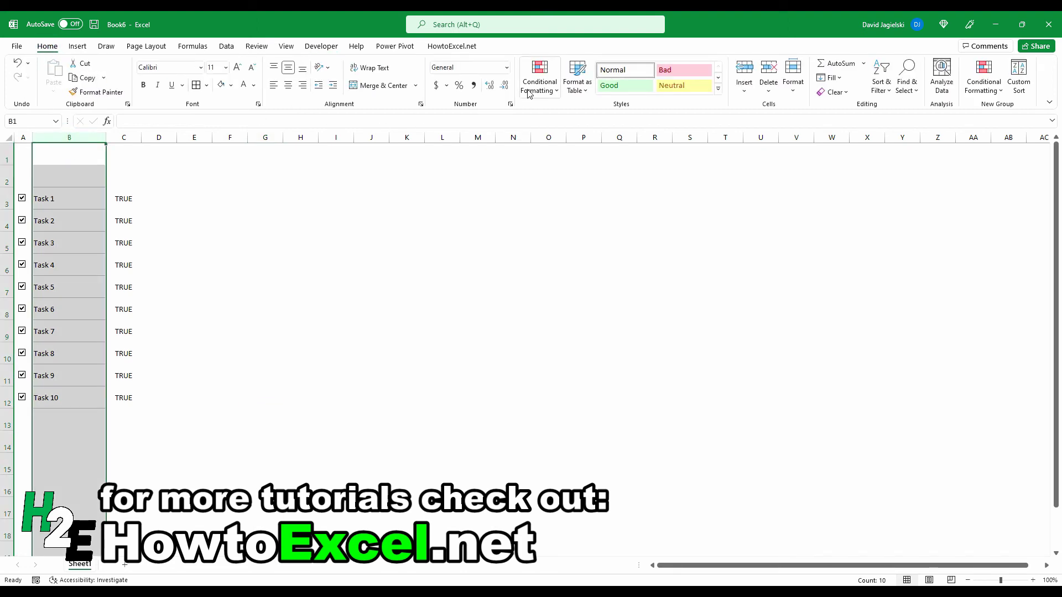
left_click(535, 92)
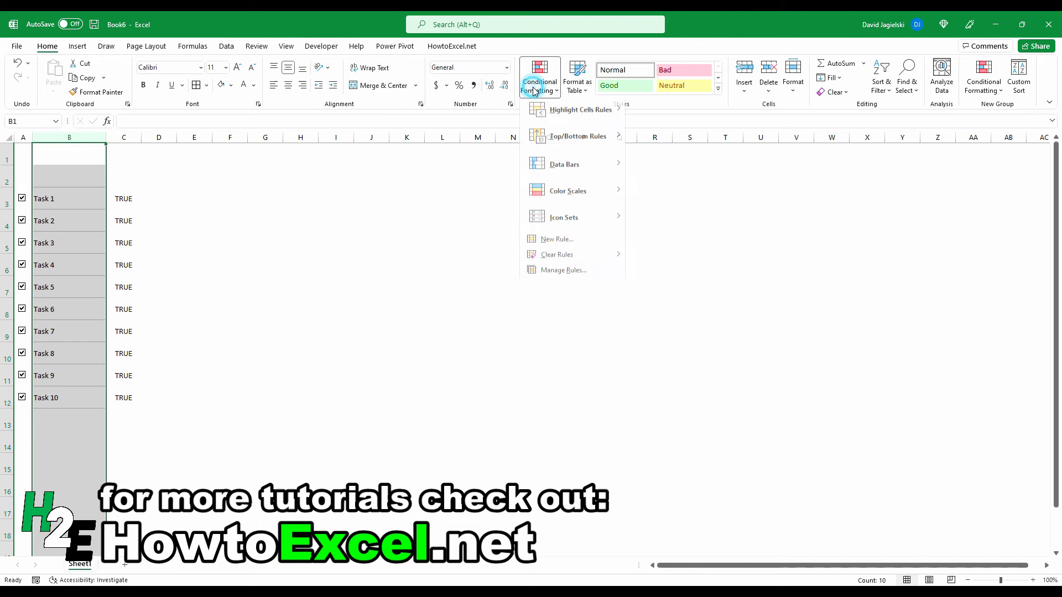
left_click(574, 247)
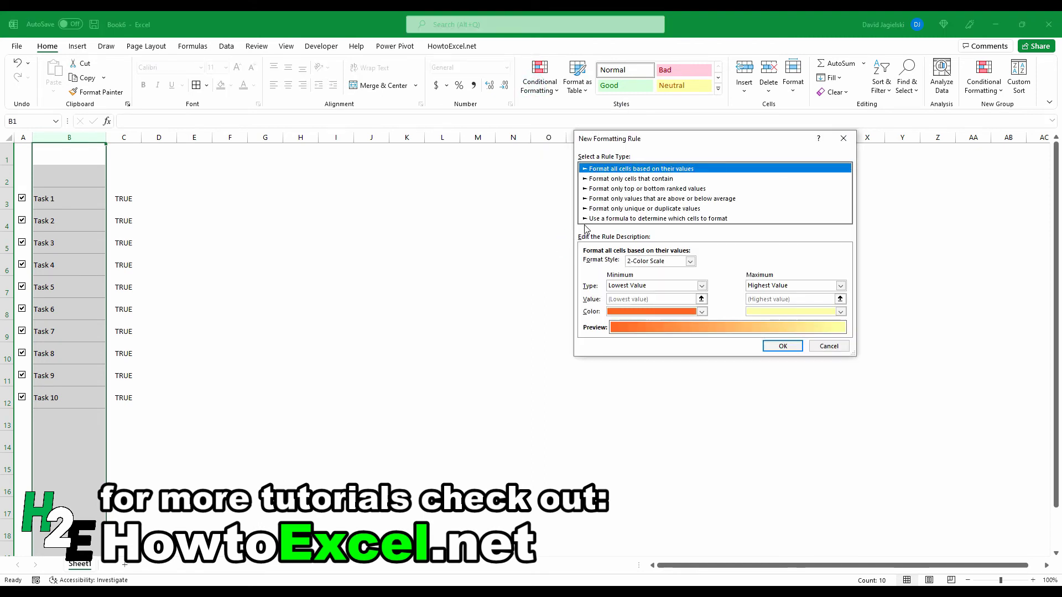
left_click(669, 219)
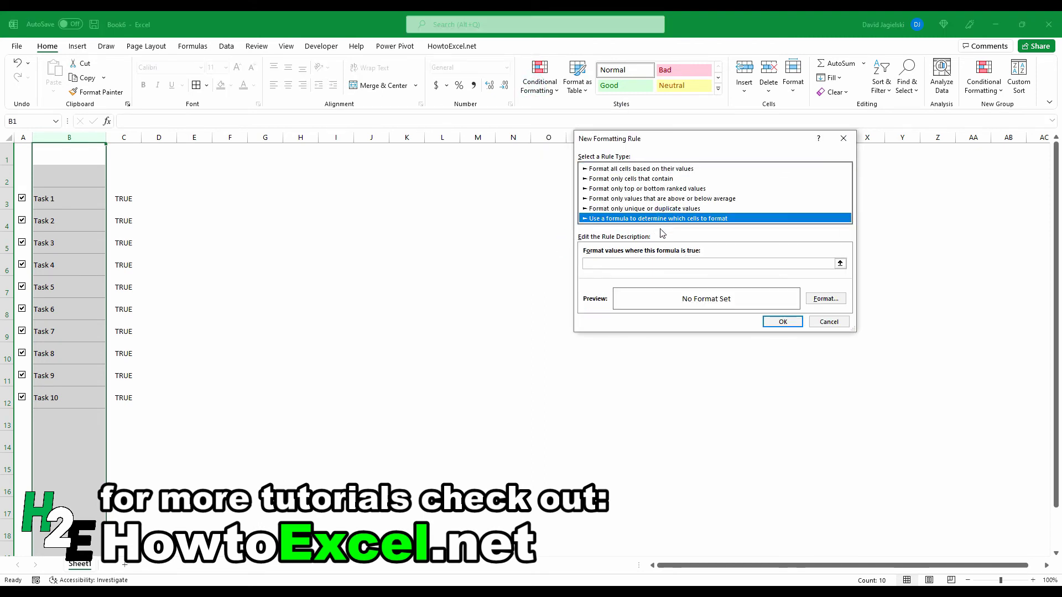
left_click(610, 264)
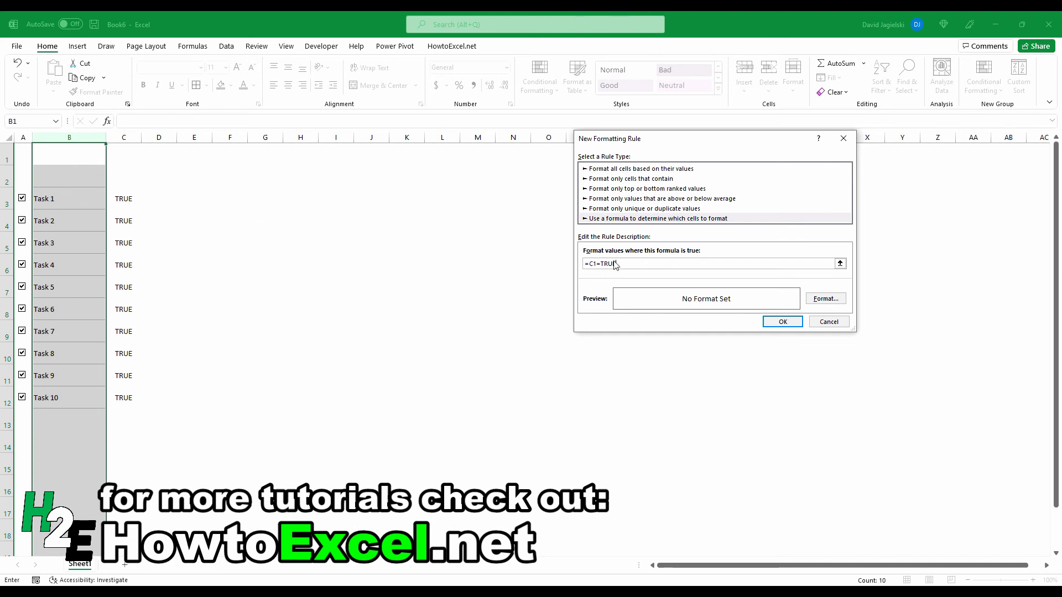
Give the rule a strikethrough font format and save it
left_click(843, 301)
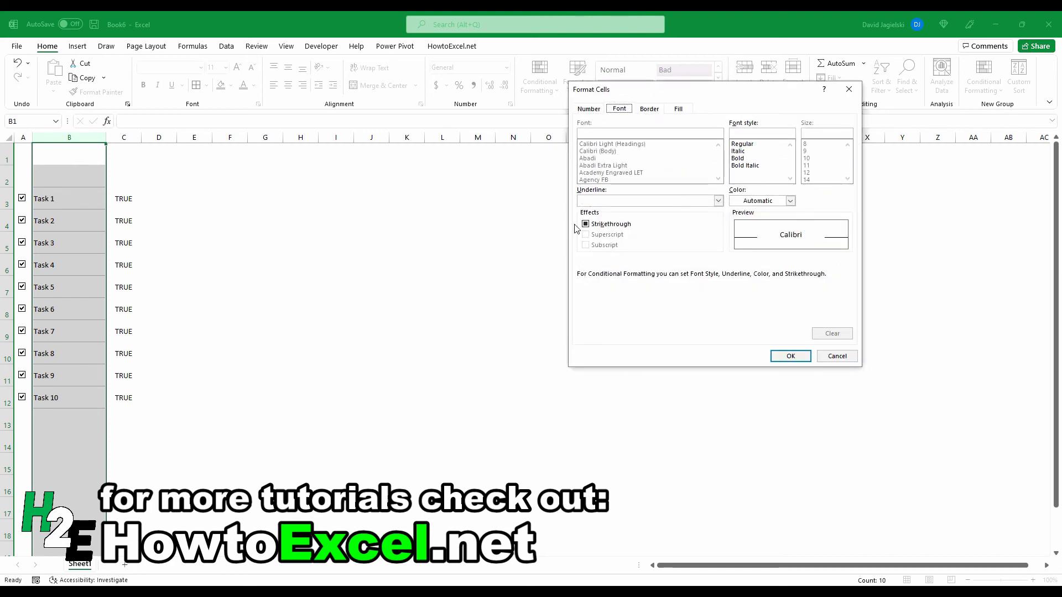
left_click(585, 223)
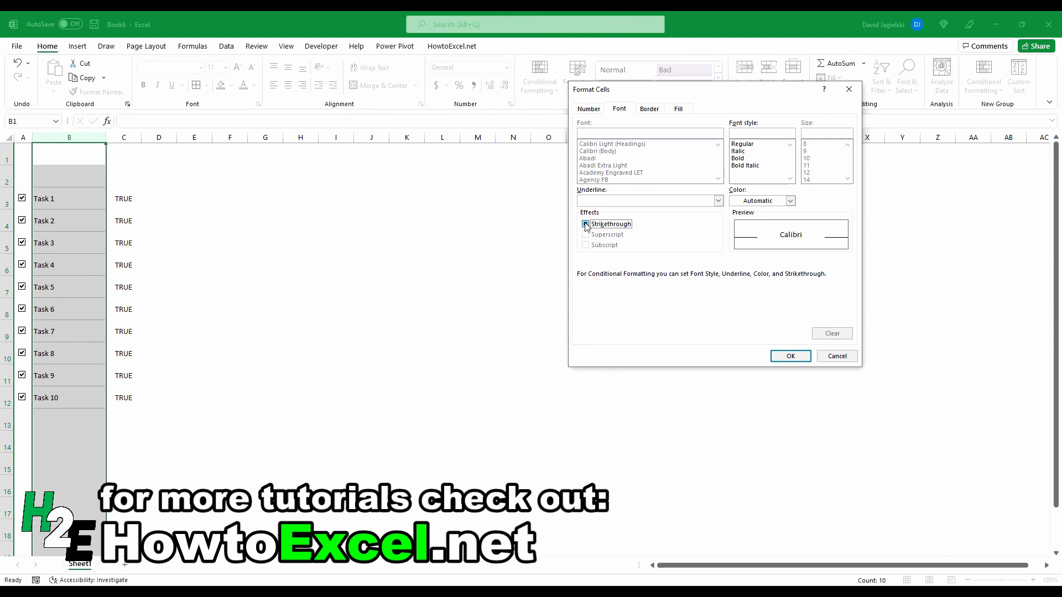
left_click(796, 357)
left_click(783, 322)
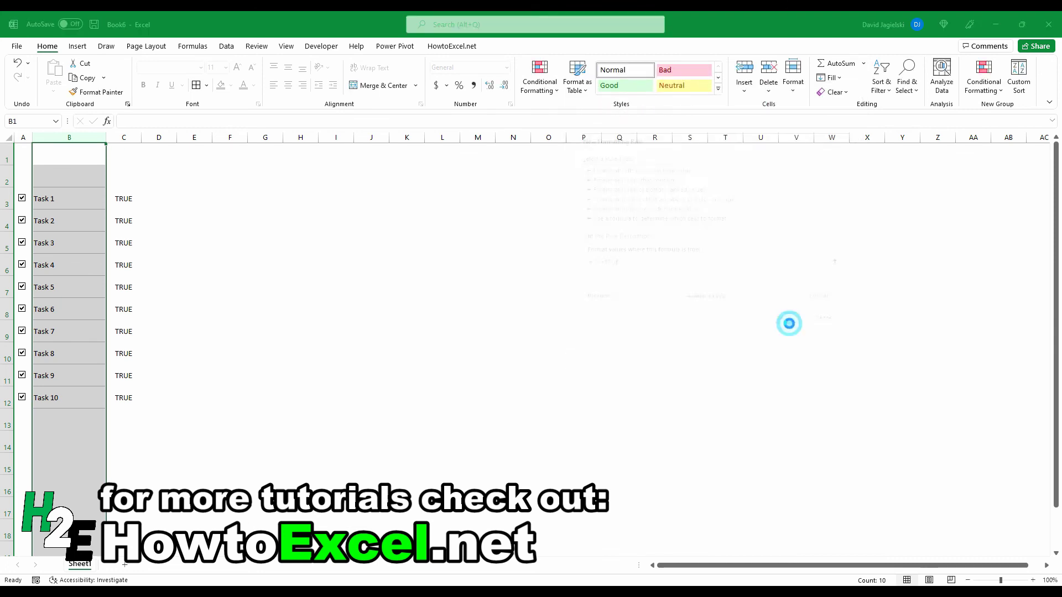
left_click(495, 330)
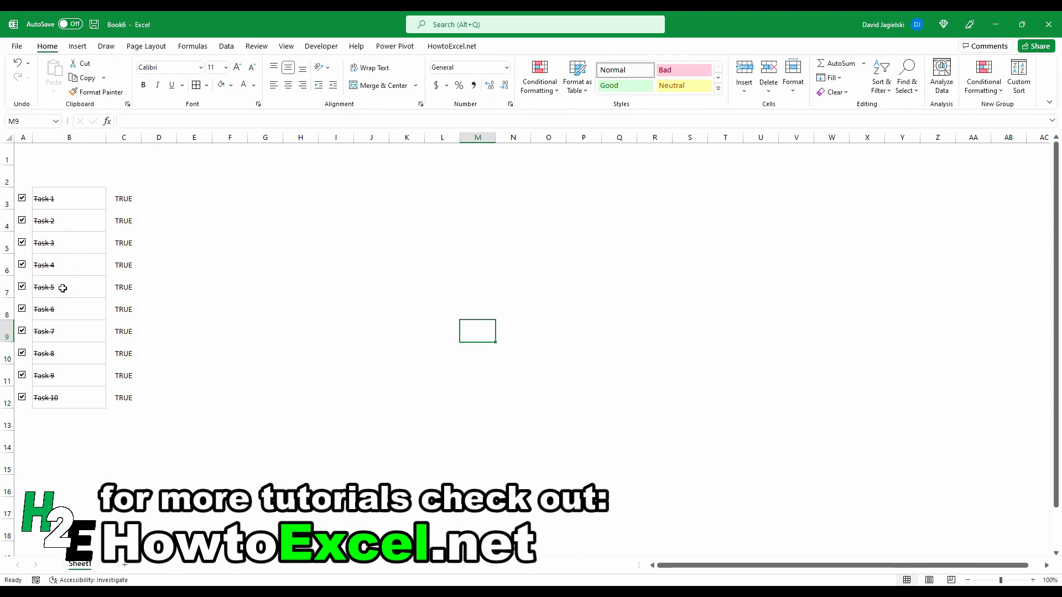
Untick the checkboxes for Tasks 10, 9, 8, 7 and 6
left_click(24, 398)
left_click(22, 376)
left_click(23, 353)
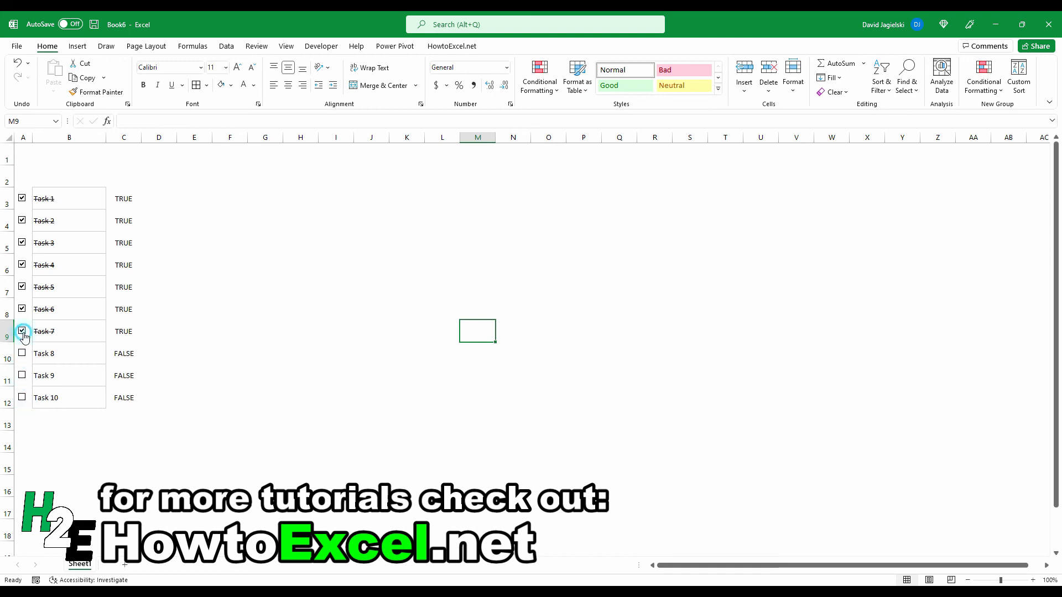
left_click(22, 330)
left_click(22, 309)
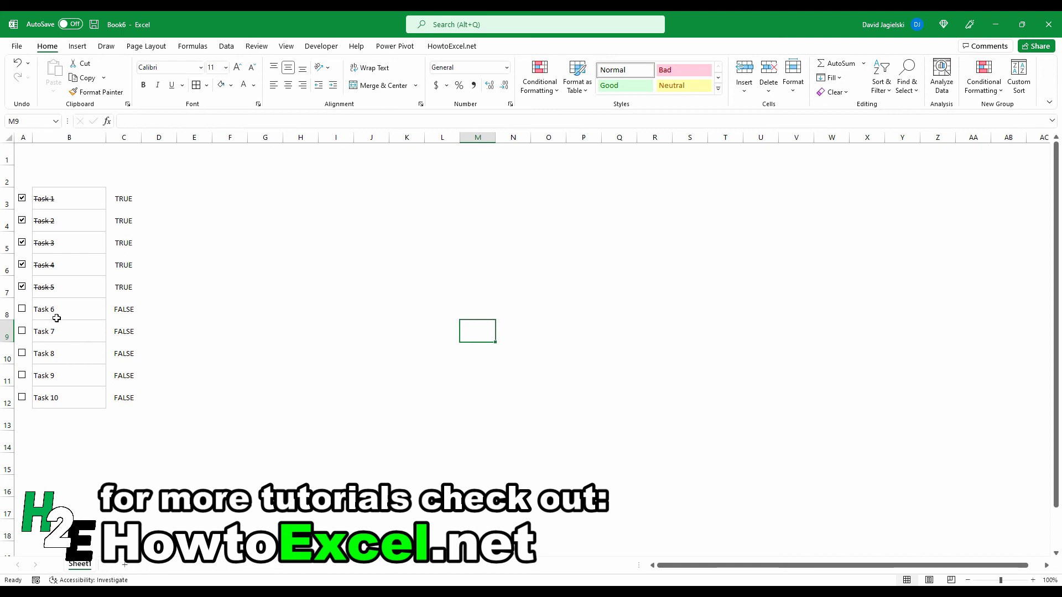
Hide helper column C and enter the title 'My Checklist' in A2
right_click(113, 137)
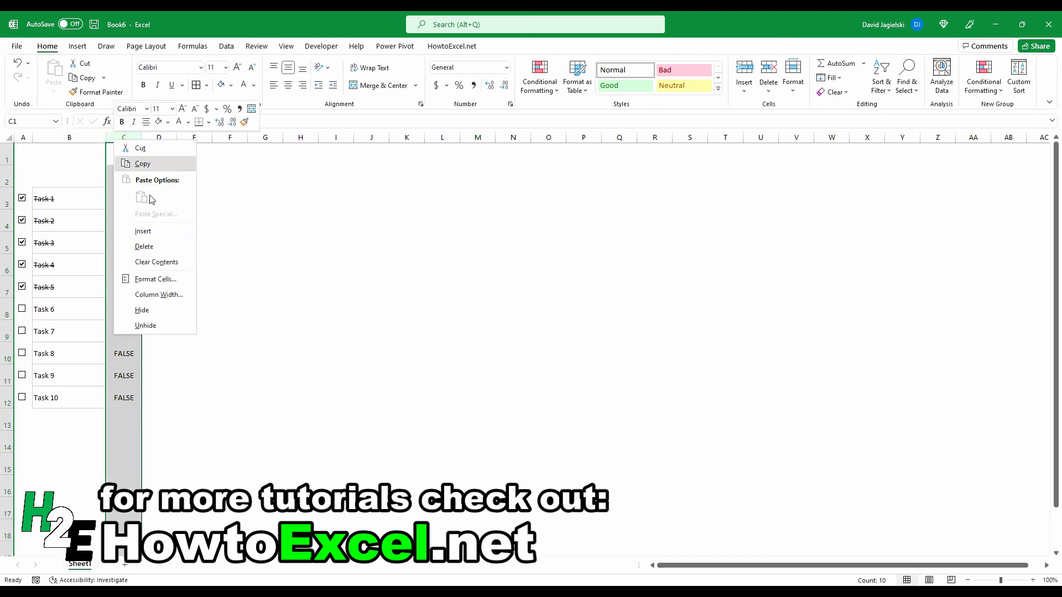
left_click(172, 304)
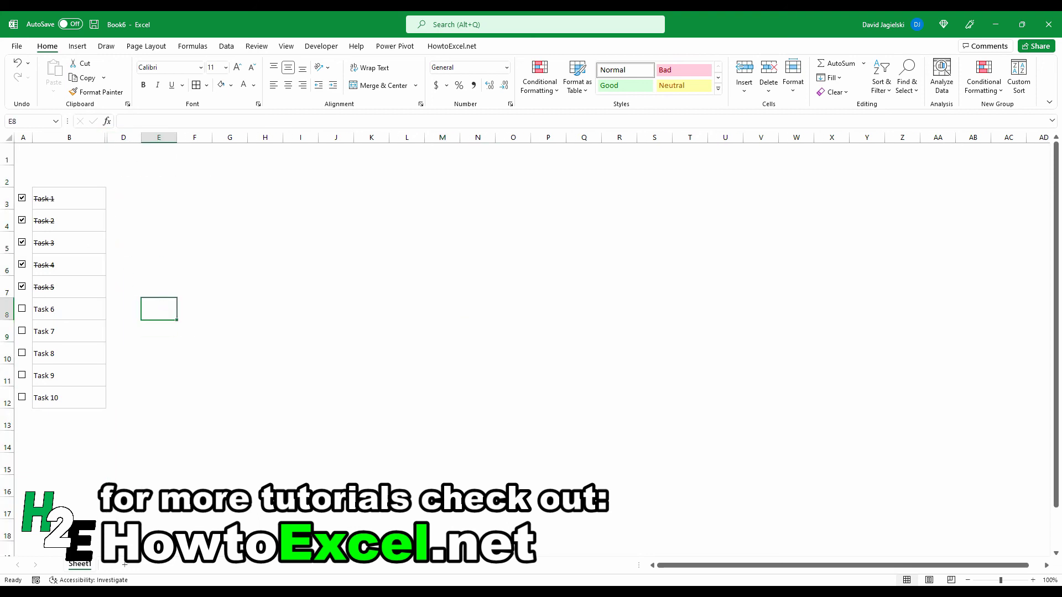
left_click(25, 176)
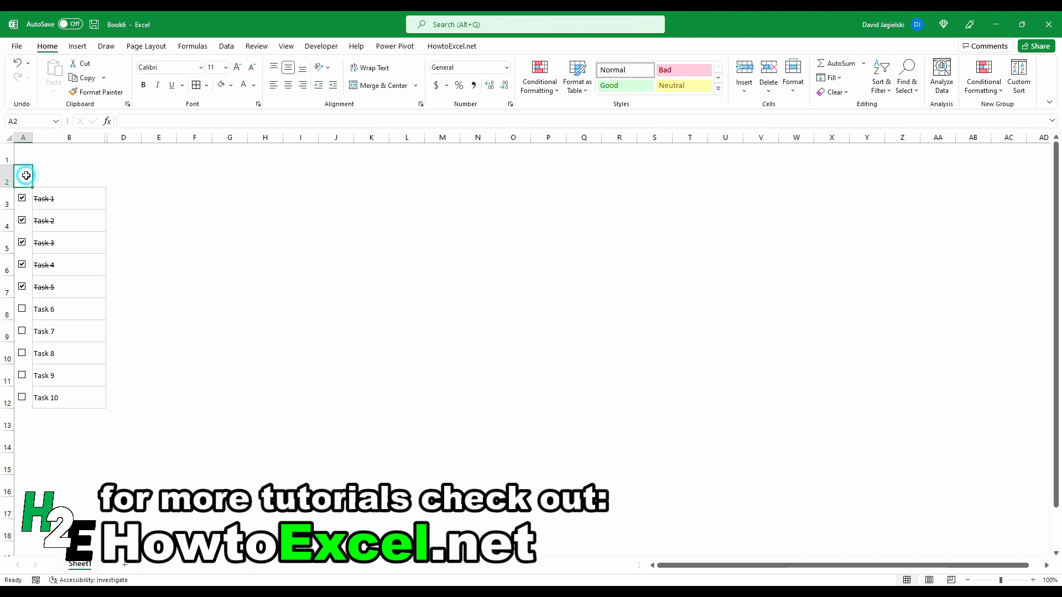
type("My Checklist")
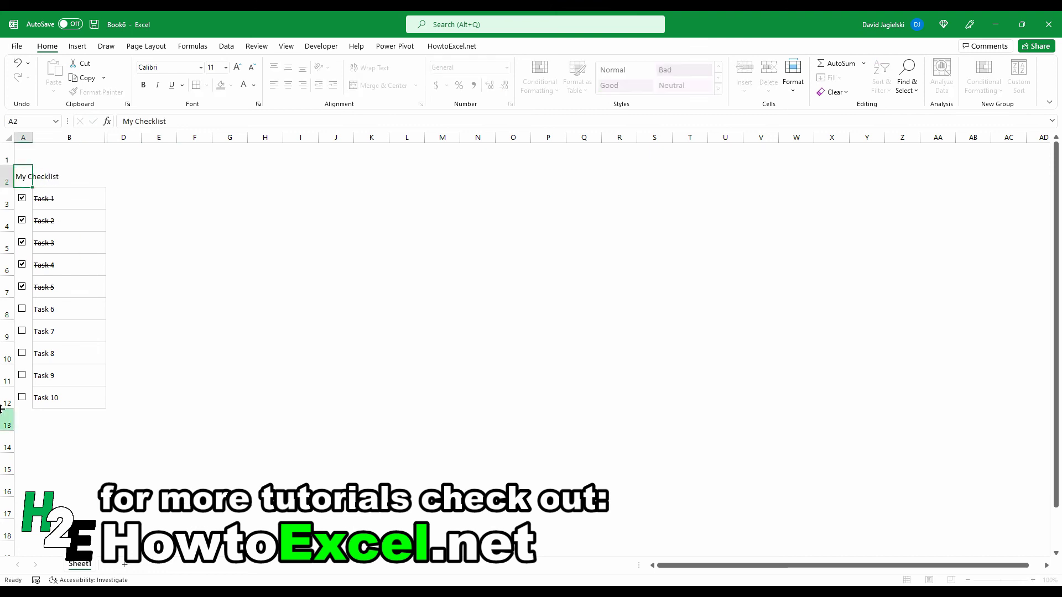
key("Return")
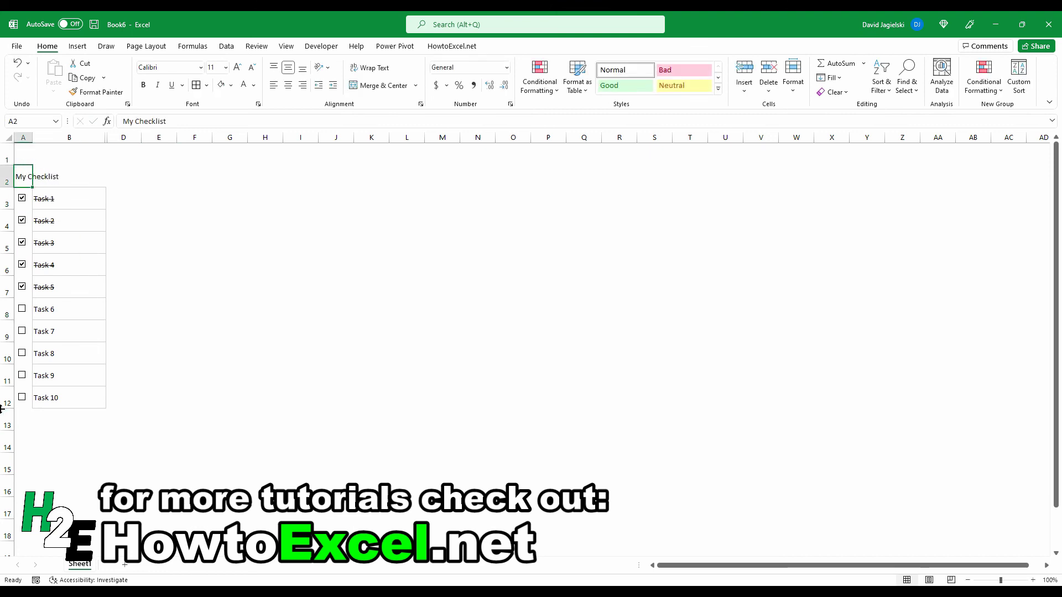
Make the title bold, merged and centred across A2:B2, three font sizes larger
left_click_drag(23, 176, 88, 176)
key("ctrl+b")
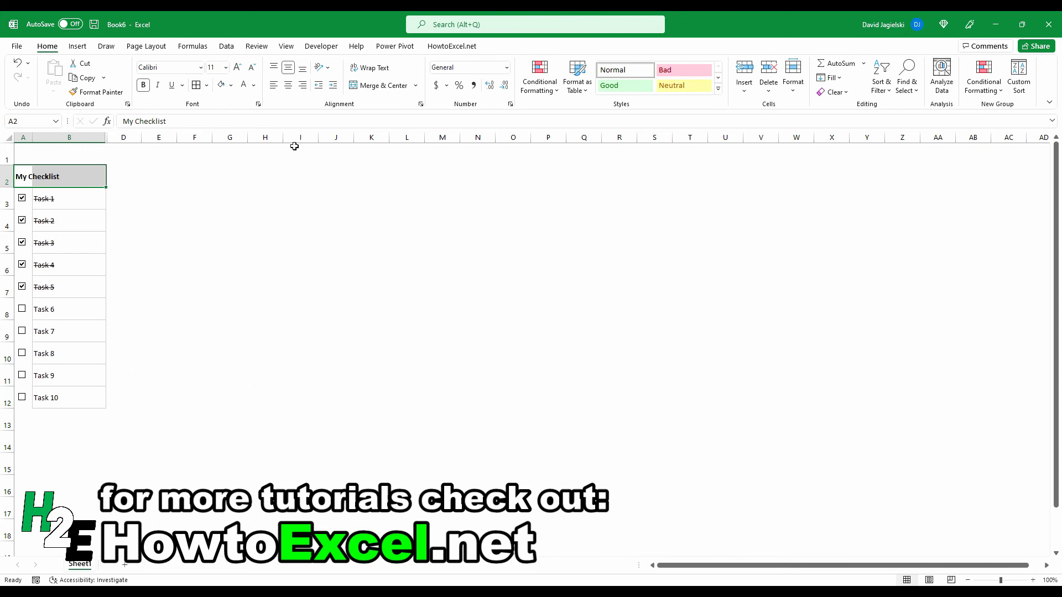
left_click(370, 86)
left_click(237, 66)
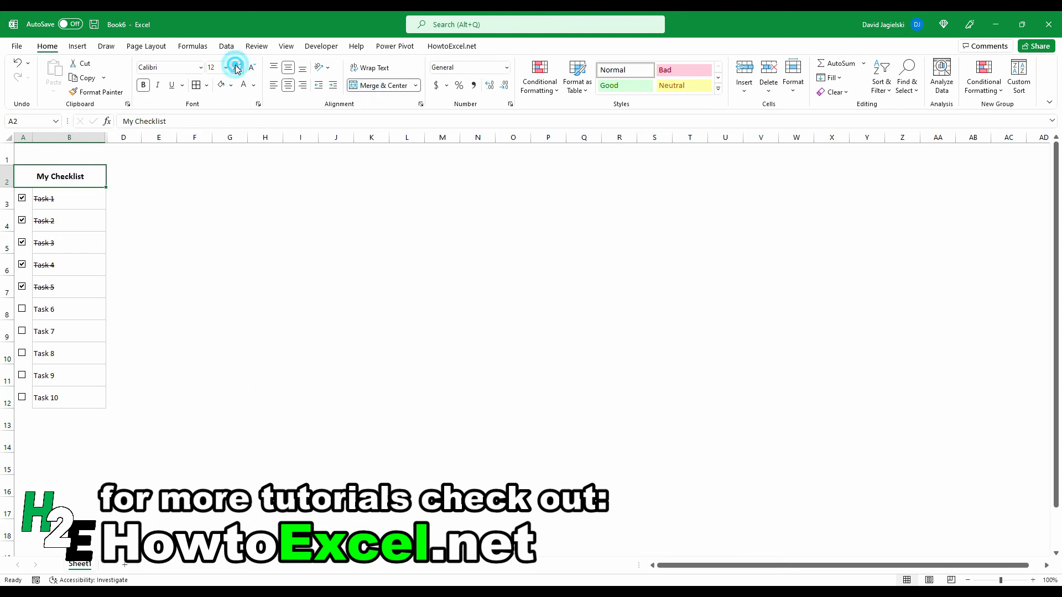
left_click(237, 67)
left_click(237, 67)
left_click(237, 67)
left_click(293, 249)
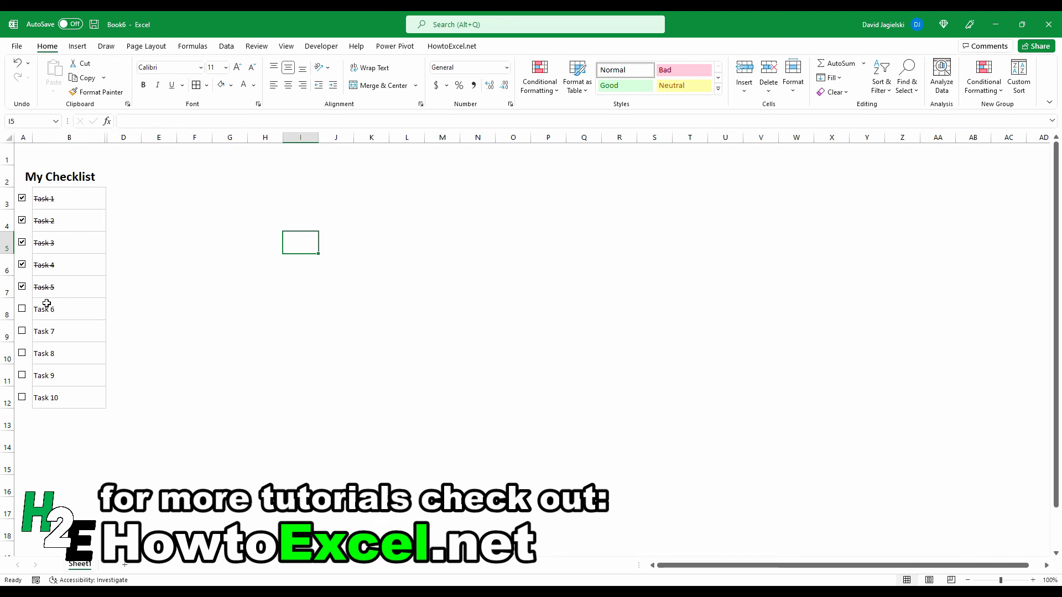
left_click(25, 309)
left_click(25, 310)
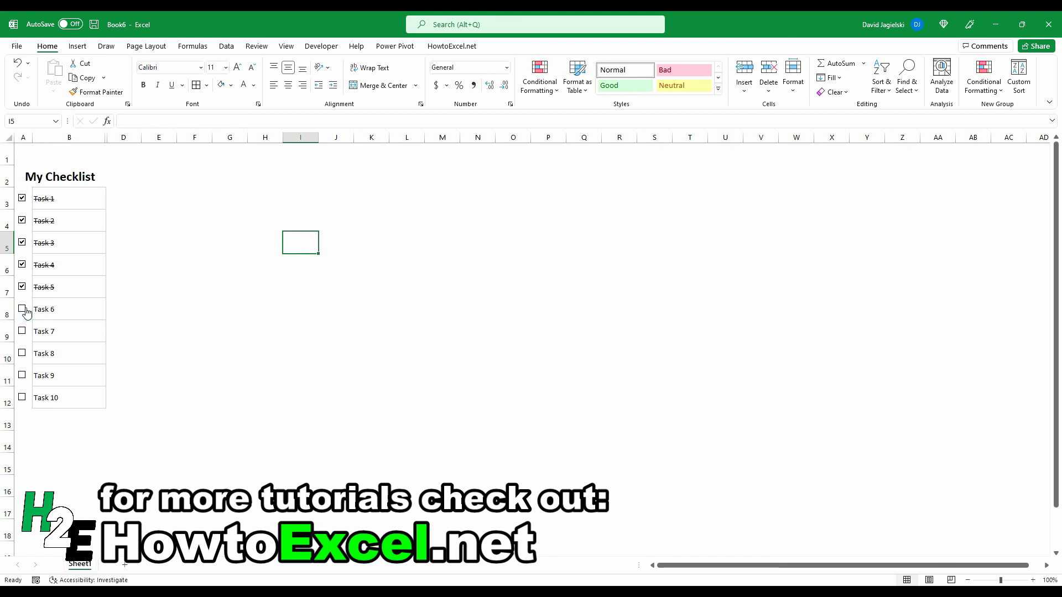